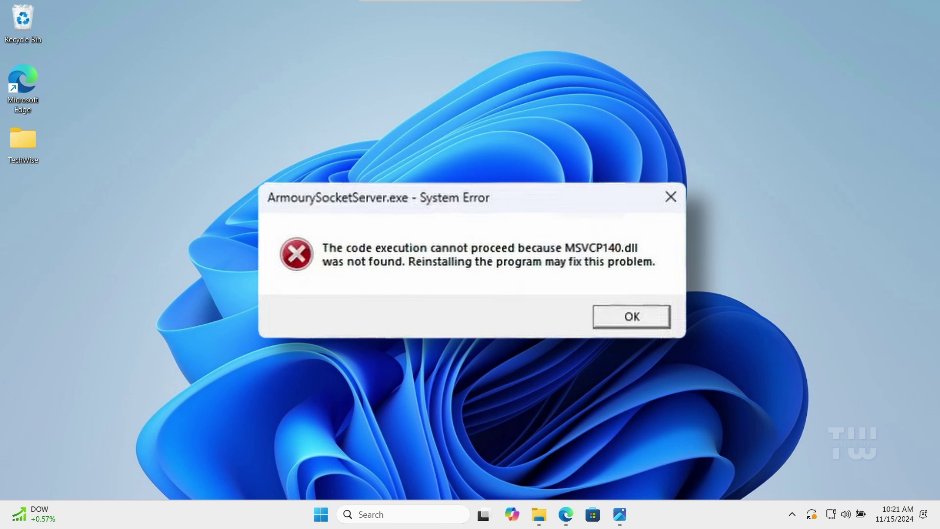
- Dismiss the ArmourySocketServer.exe System Error about the missing MSVCP140.dll
{"action": "key", "text": "Return"}
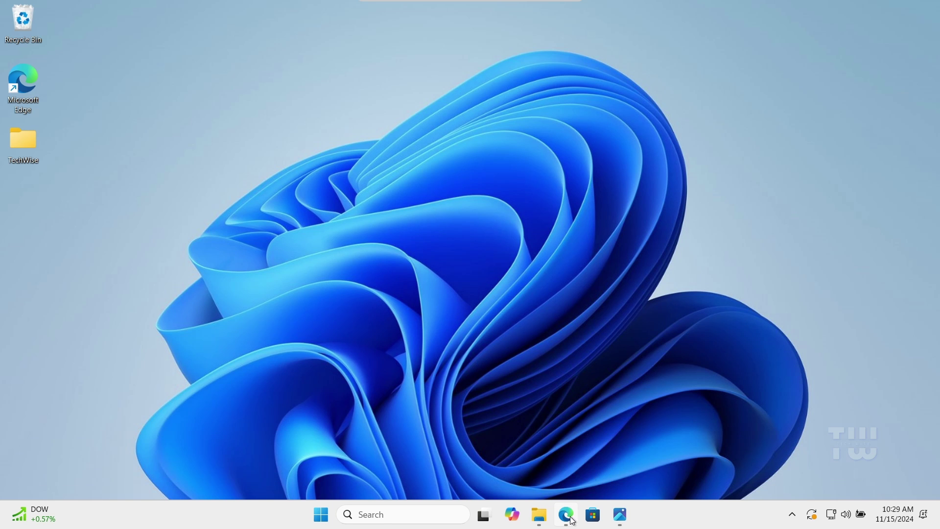
- In Edge, scroll the msvcp140.dll version list and compare the 64-bit and 32-bit entries
{"action": "left_click", "coordinate": [572, 521]}
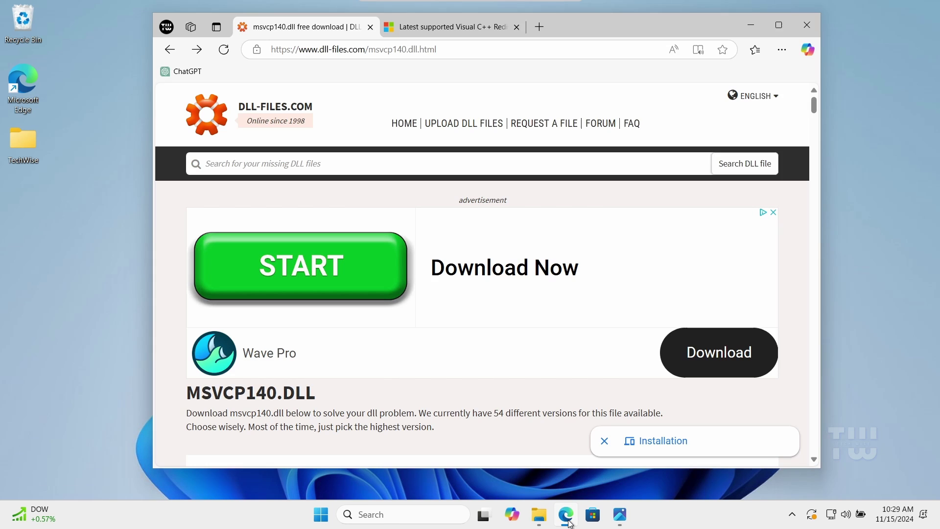
{"action": "scroll", "coordinate": [557, 316], "scroll_direction": "down", "scroll_amount": 3}
{"action": "scroll", "coordinate": [557, 316], "scroll_direction": "up", "scroll_amount": 3}
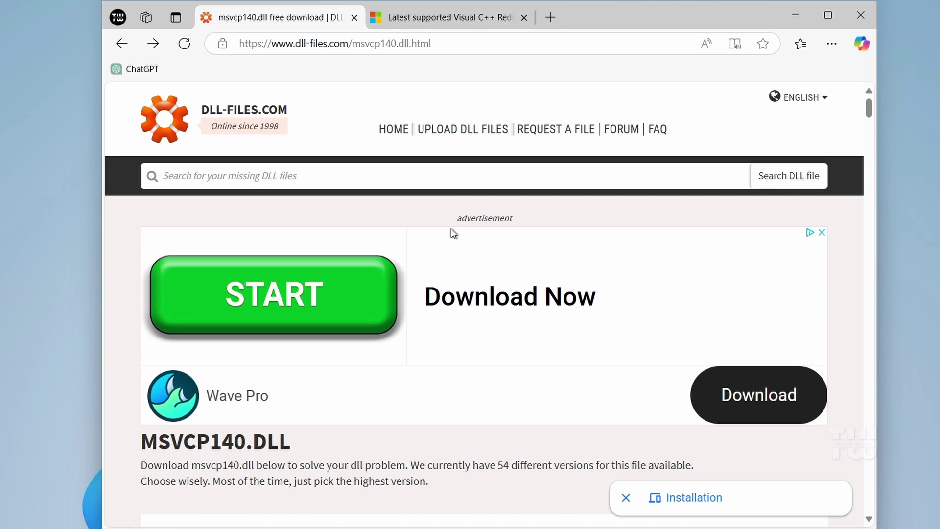
{"action": "scroll", "coordinate": [452, 233], "scroll_direction": "down", "scroll_amount": 10}
{"action": "scroll", "coordinate": [452, 233], "scroll_direction": "down", "scroll_amount": 20}
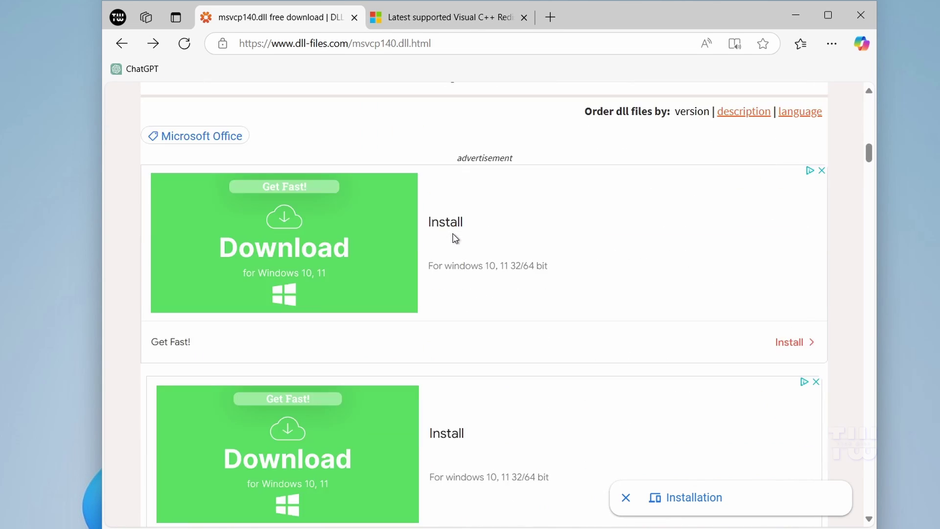
{"action": "scroll", "coordinate": [455, 238], "scroll_direction": "down", "scroll_amount": 12}
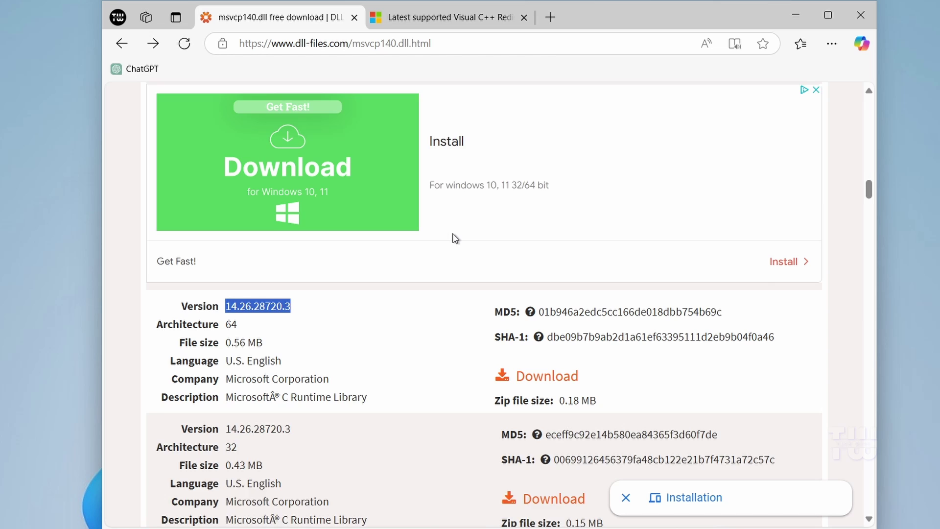
{"action": "left_click", "coordinate": [378, 205]}
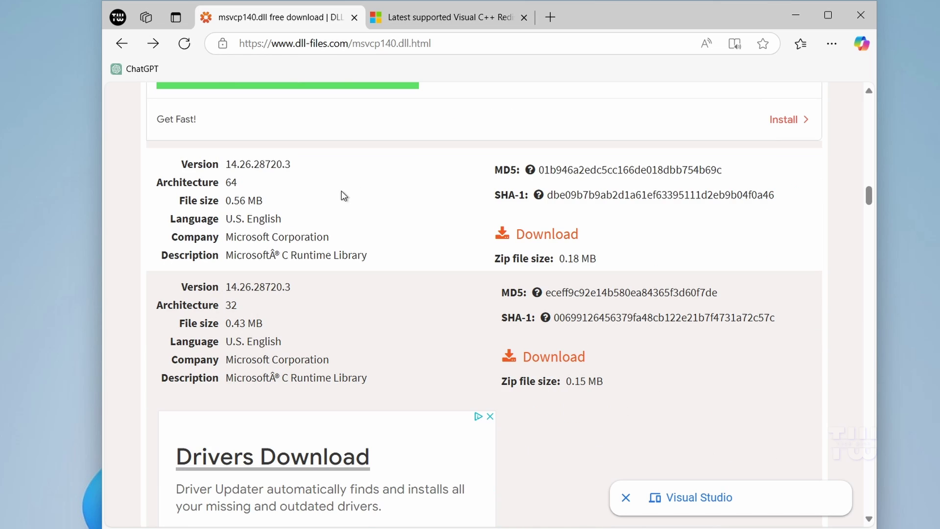
{"action": "double_click", "coordinate": [228, 181]}
{"action": "double_click", "coordinate": [228, 306]}
{"action": "left_click", "coordinate": [375, 259]}
- Download the 64-bit 14.26.28720.3 and 32-bit 14.22.27706.1 versions, then view recent downloads
{"action": "left_click", "coordinate": [561, 237]}
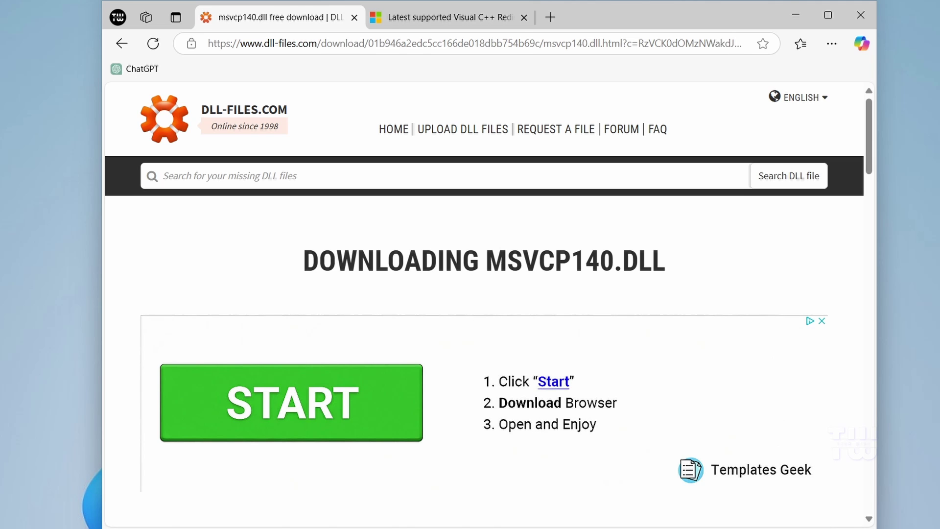
{"action": "left_click", "coordinate": [119, 47]}
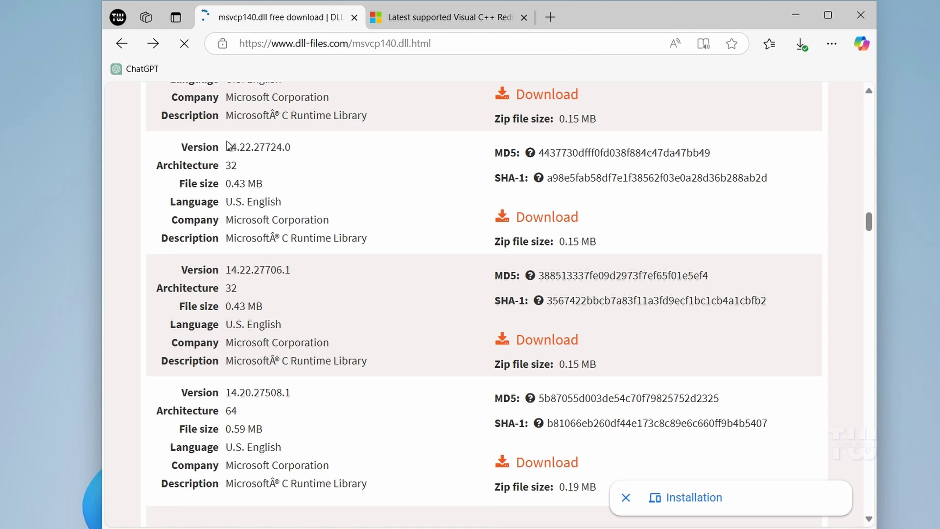
{"action": "left_click", "coordinate": [547, 343]}
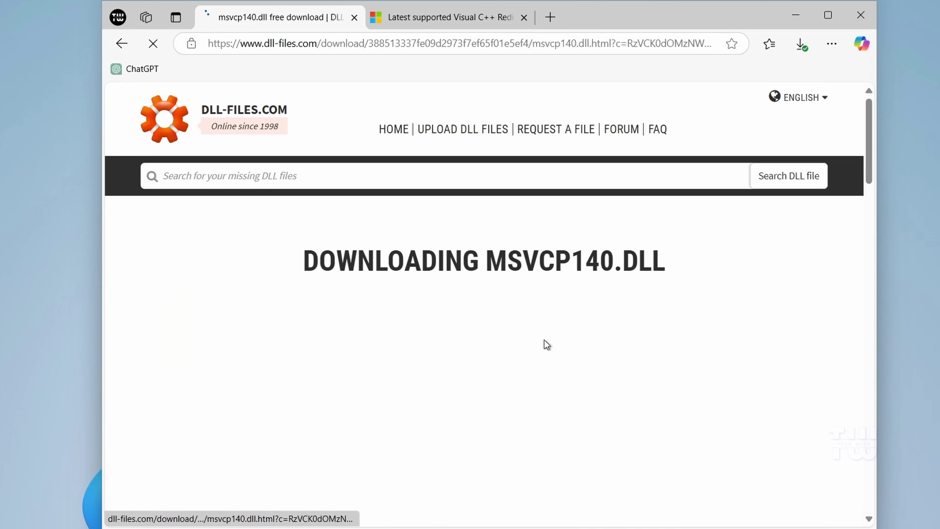
{"action": "left_click", "coordinate": [799, 45]}
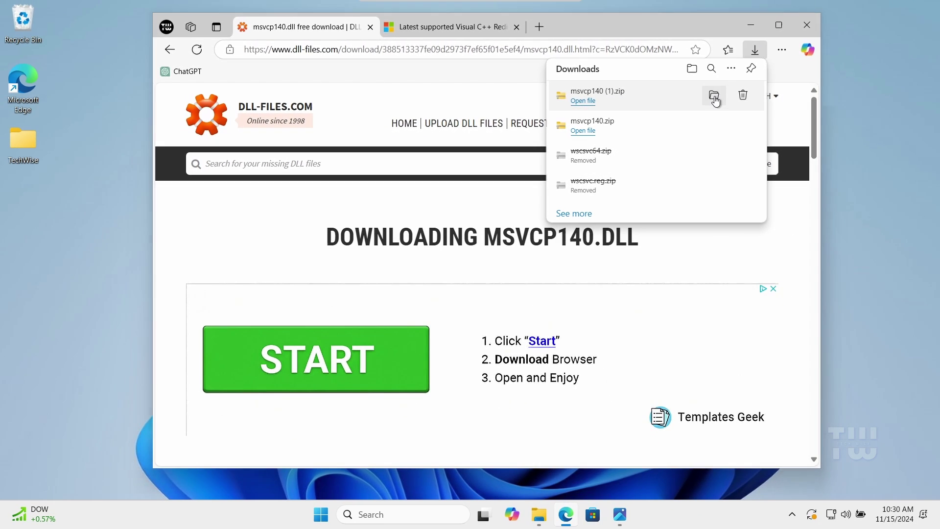
- Show the download in its folder and rename msvcp140.zip to msvcp140_64.zip
{"action": "left_click", "coordinate": [714, 96]}
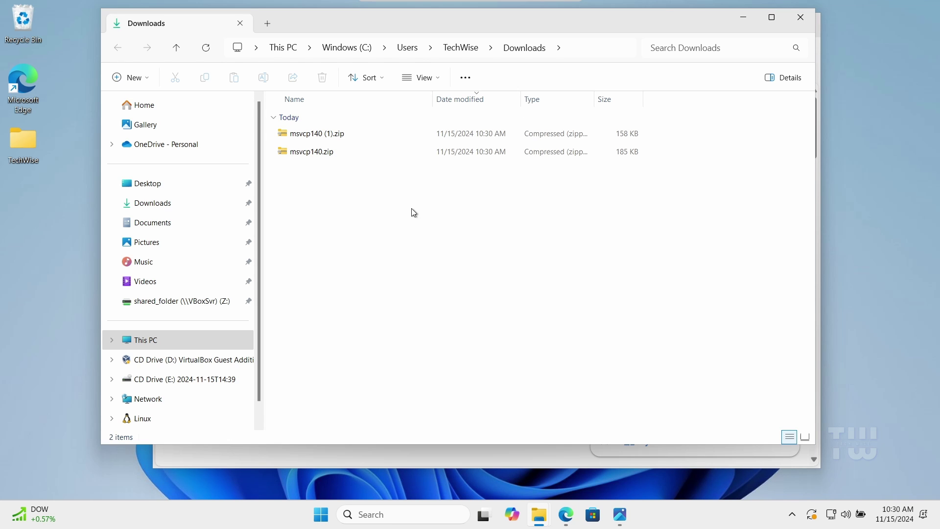
{"action": "left_click", "coordinate": [312, 157]}
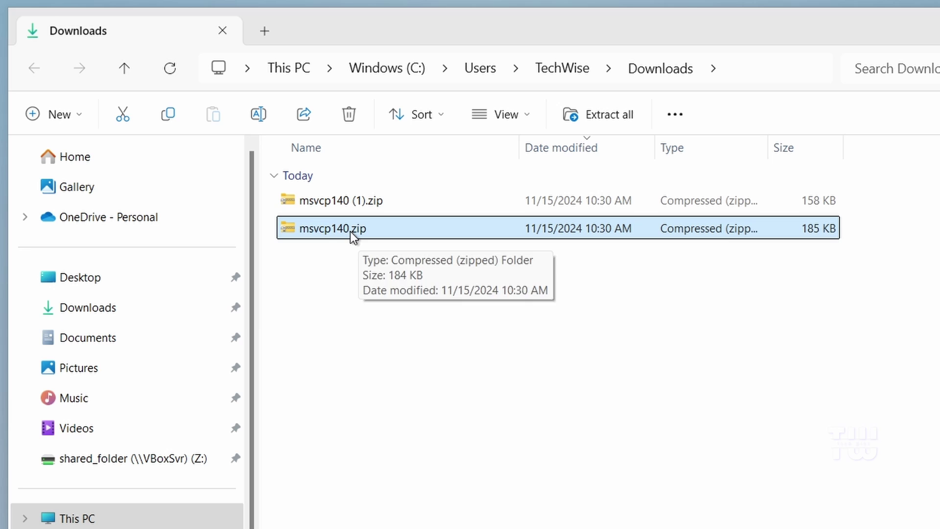
{"action": "left_click", "coordinate": [351, 231]}
{"action": "left_click", "coordinate": [351, 231]}
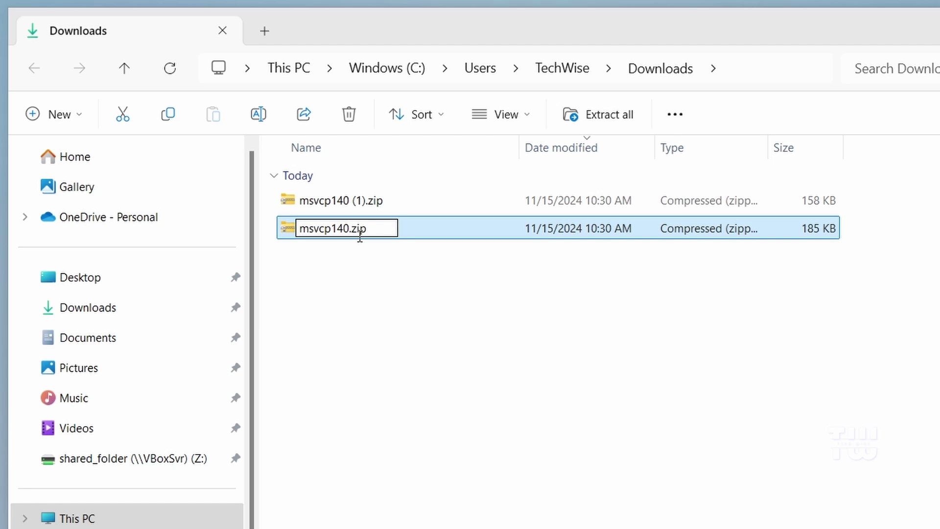
{"action": "type", "text": "_64"}
{"action": "key", "text": "Return"}
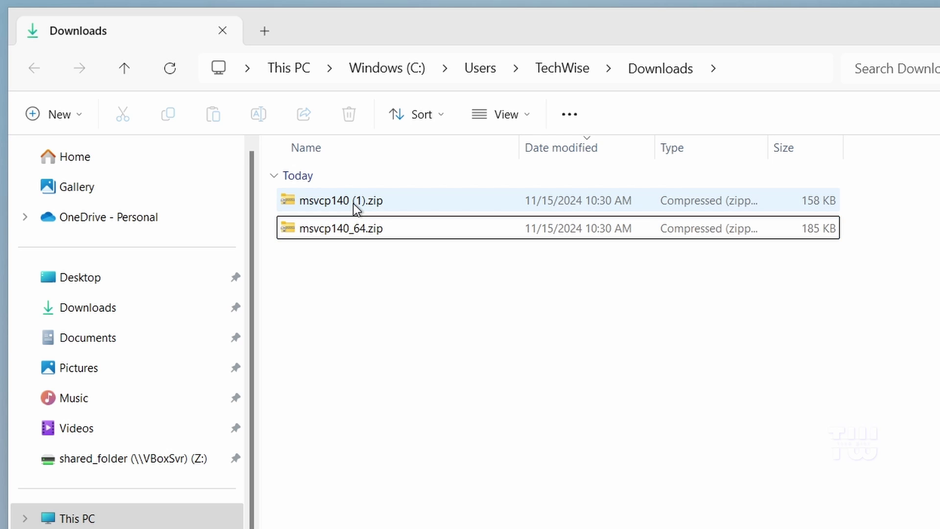
- Rename msvcp140 (1).zip to msvcp140_32.zip
{"action": "left_click", "coordinate": [353, 203]}
{"action": "left_click", "coordinate": [353, 203]}
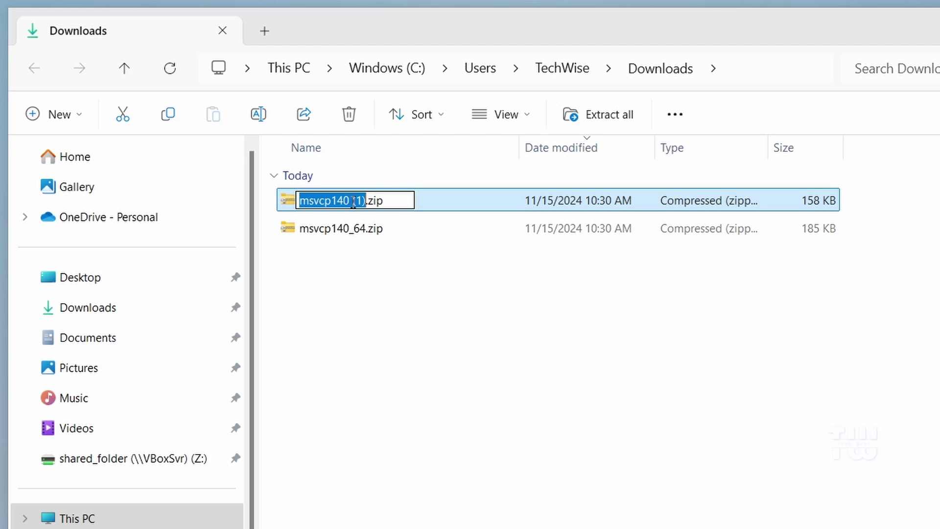
{"action": "left_click", "coordinate": [353, 202]}
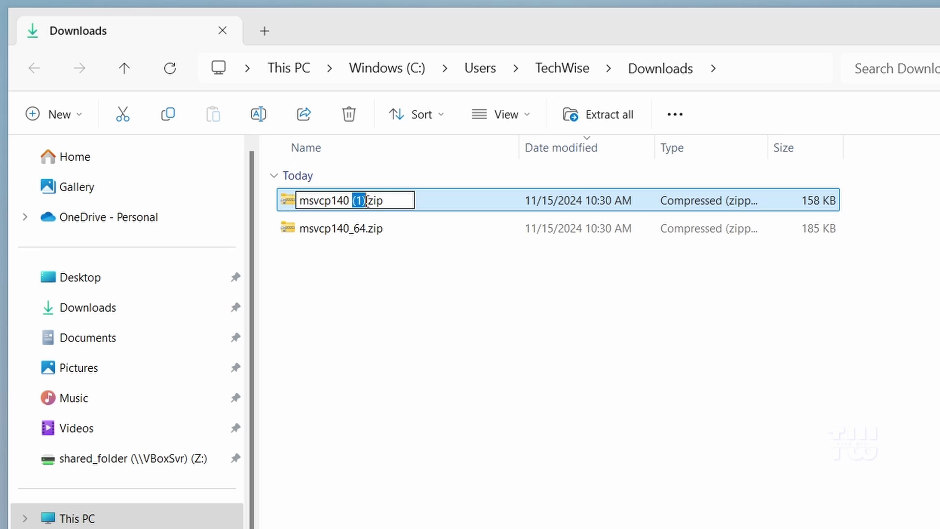
{"action": "key", "text": "BackSpace"}
{"action": "key", "text": "BackSpace"}
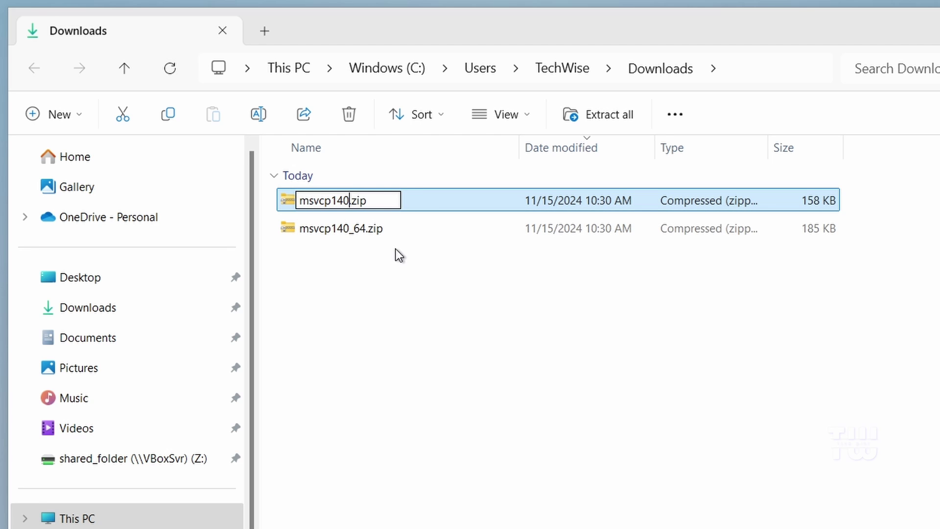
{"action": "type", "text": "_32"}
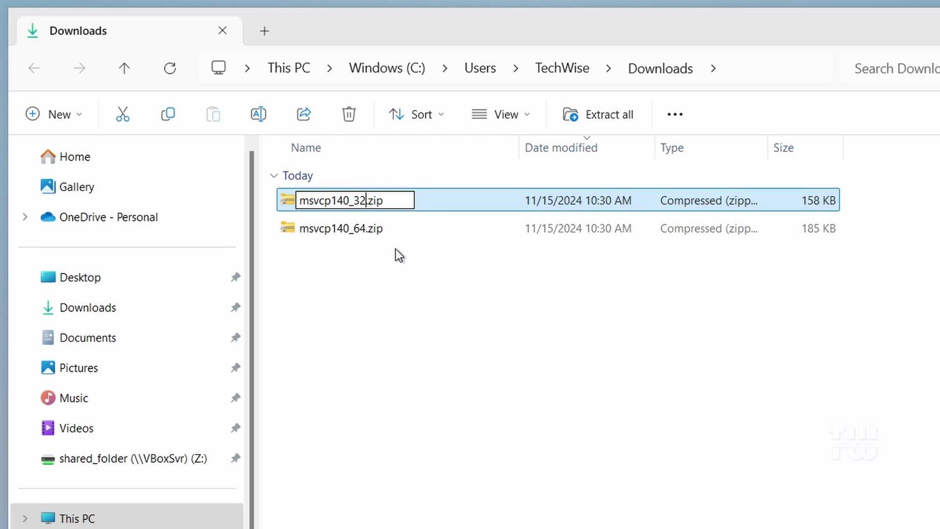
{"action": "left_click", "coordinate": [396, 249]}
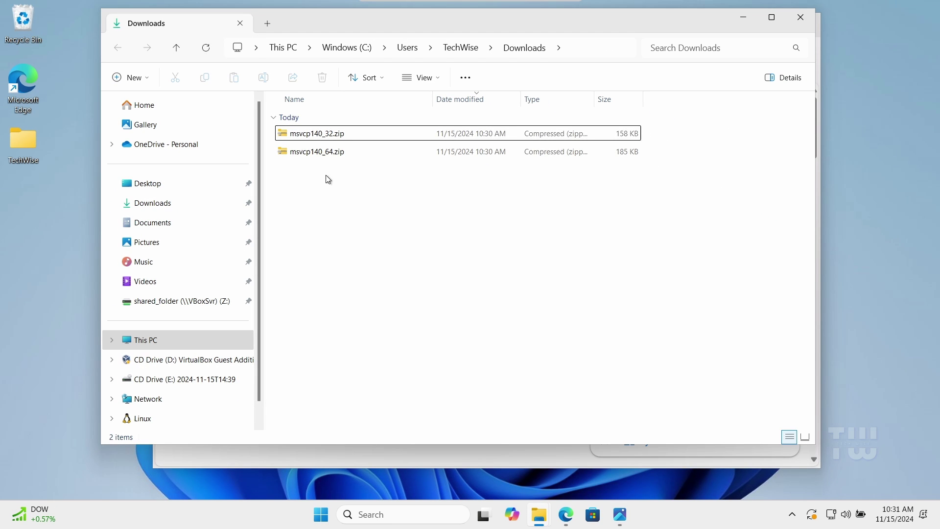
- Extract msvcp140_64.zip and msvcp140_32.zip into their own folders in Downloads
{"action": "left_click", "coordinate": [321, 153]}
{"action": "right_click", "coordinate": [321, 153]}
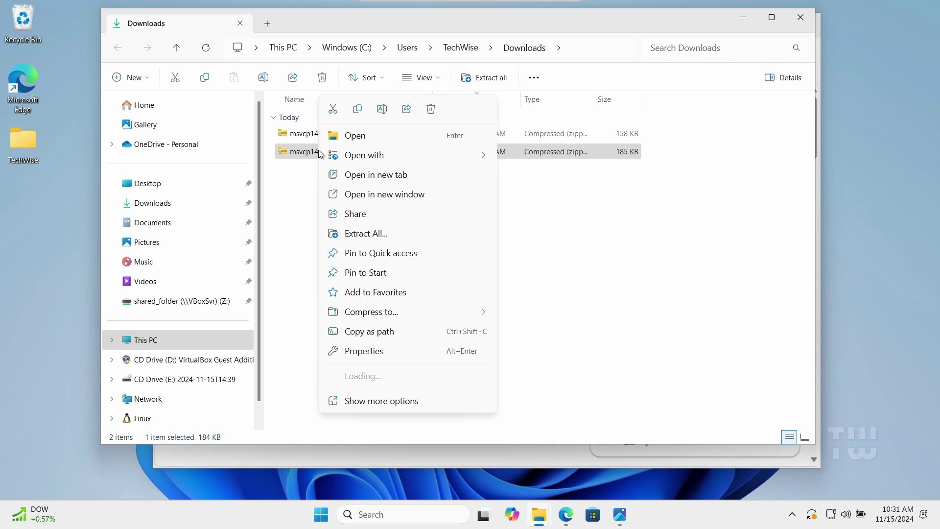
{"action": "left_click", "coordinate": [388, 235]}
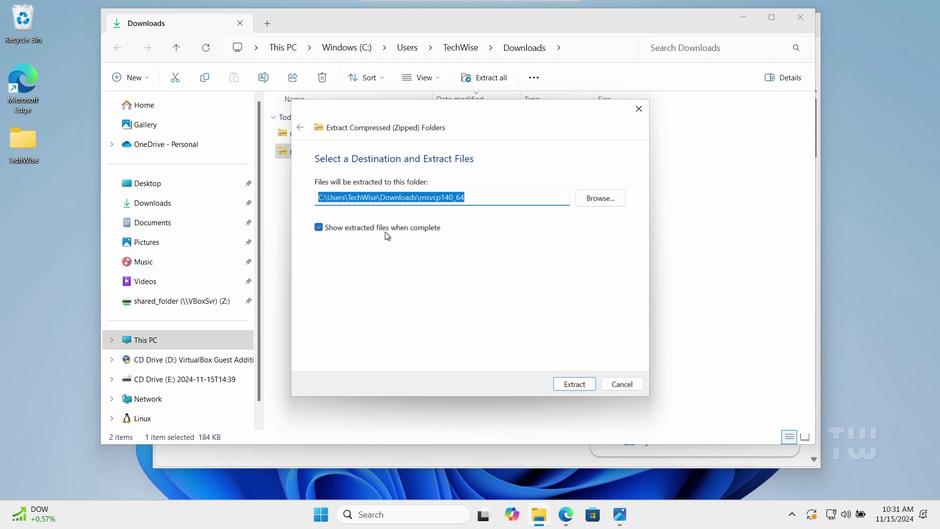
{"action": "left_click", "coordinate": [577, 384]}
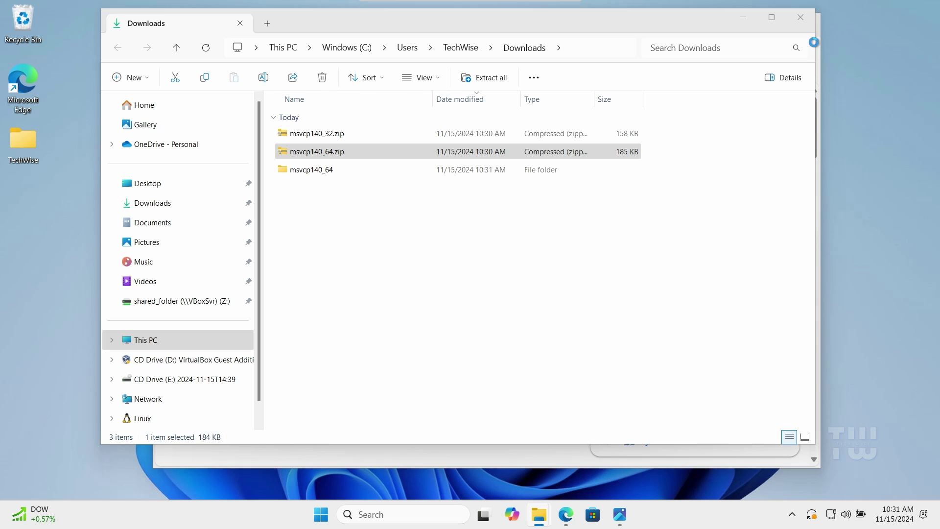
{"action": "left_click", "coordinate": [329, 138]}
{"action": "right_click", "coordinate": [324, 137]}
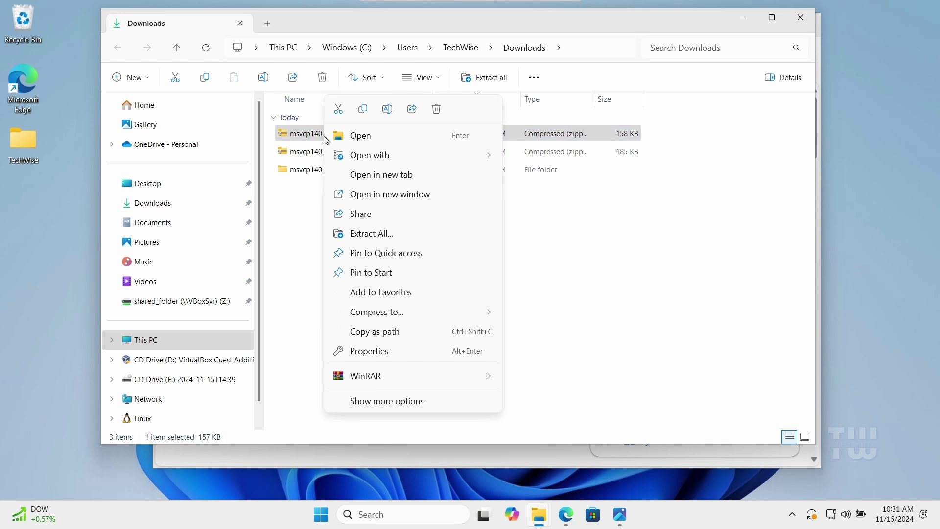
{"action": "left_click", "coordinate": [401, 232]}
{"action": "left_click", "coordinate": [381, 228]}
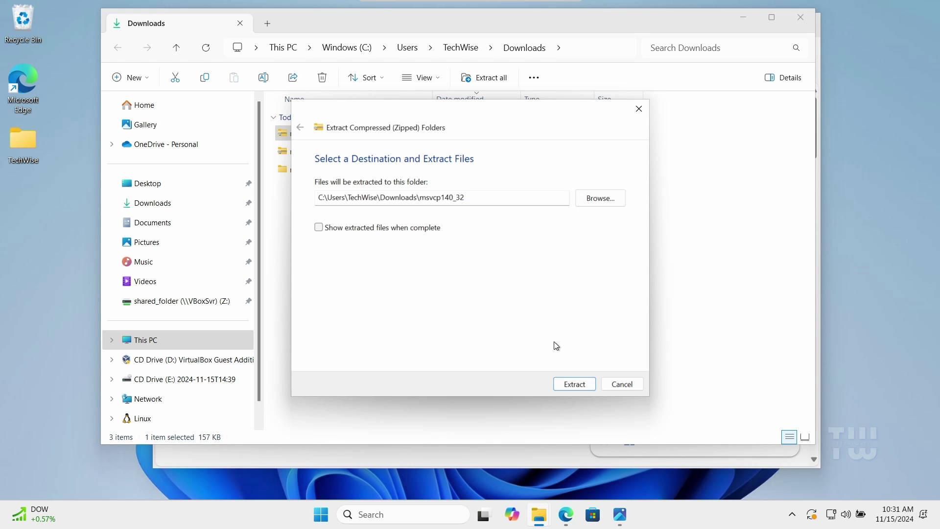
{"action": "left_click", "coordinate": [575, 384]}
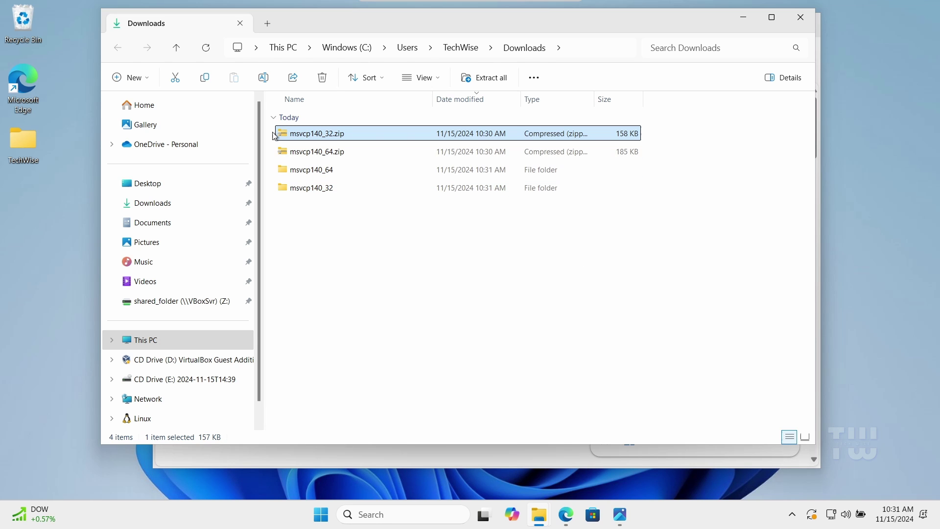
- Delete both zip archives and move the Downloads window to the right
{"action": "left_click", "coordinate": [359, 152], "text": "ctrl"}
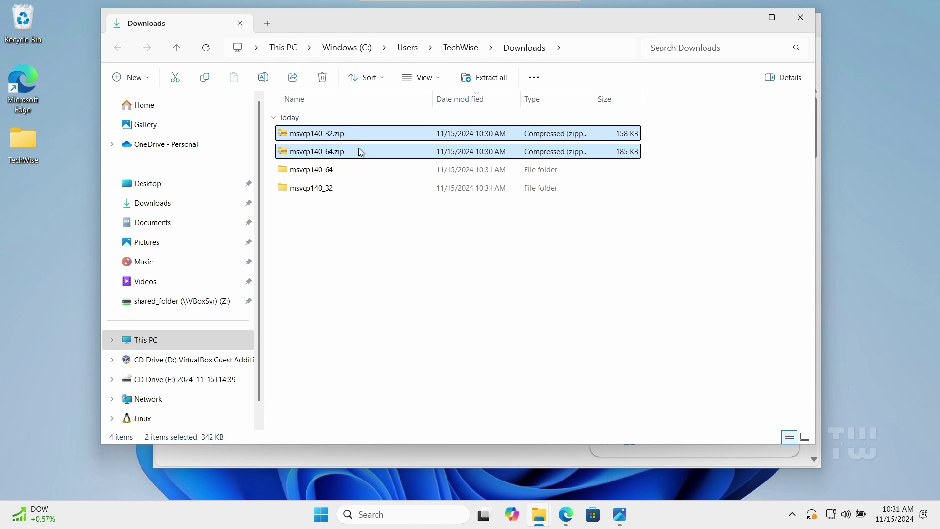
{"action": "left_click", "coordinate": [322, 78]}
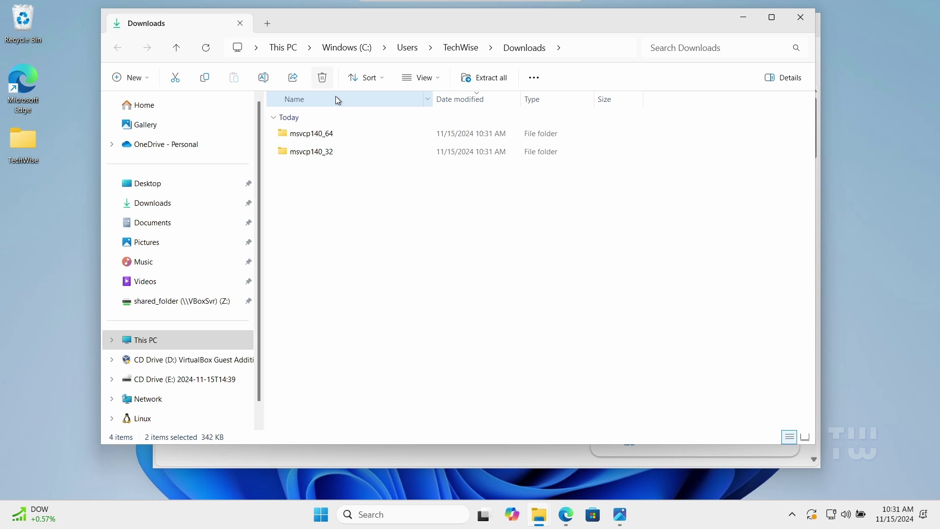
{"action": "left_click_drag", "start_coordinate": [308, 133], "coordinate": [491, 150]}
- Open a second Explorer window on the left showing C:\Windows\System32
{"action": "key", "text": "super+Home"}
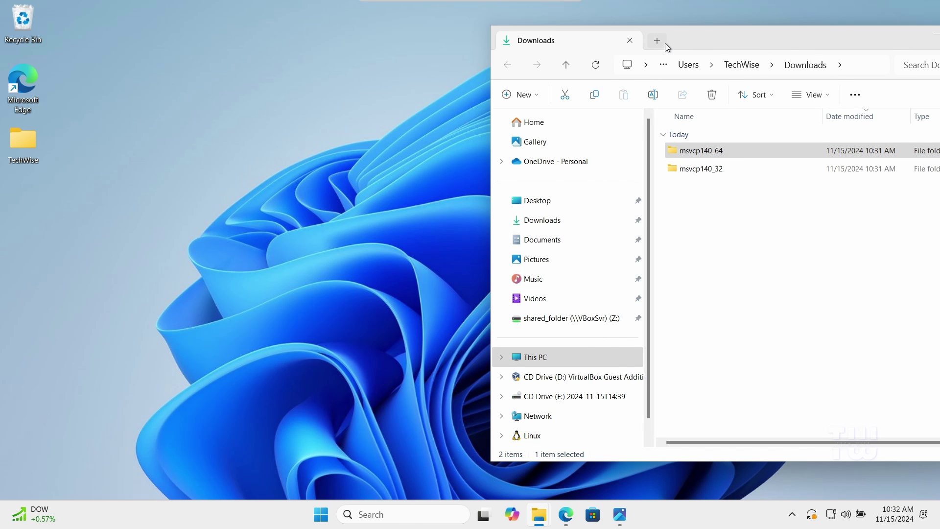
{"action": "left_click", "coordinate": [671, 41]}
{"action": "left_click_drag", "start_coordinate": [701, 42], "coordinate": [313, 40]}
{"action": "double_click", "coordinate": [284, 149]}
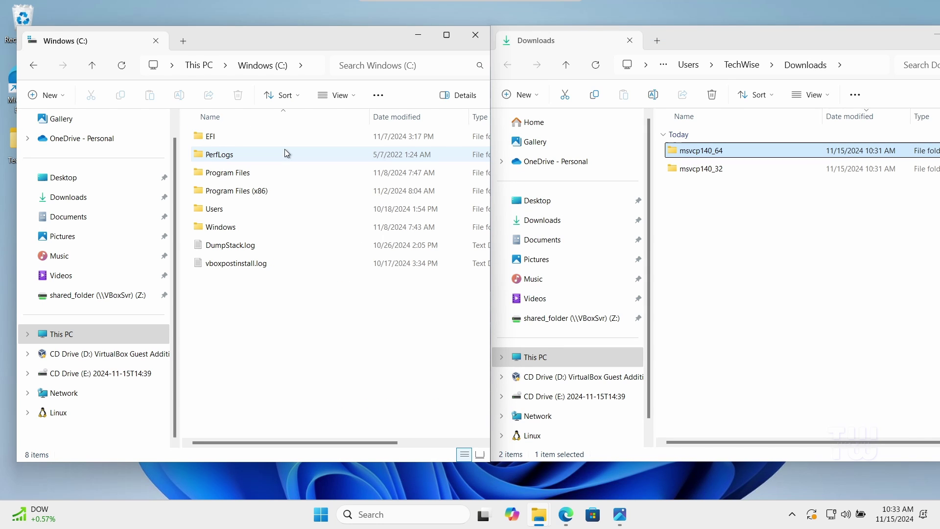
{"action": "double_click", "coordinate": [228, 228]}
{"action": "key", "text": "s"}
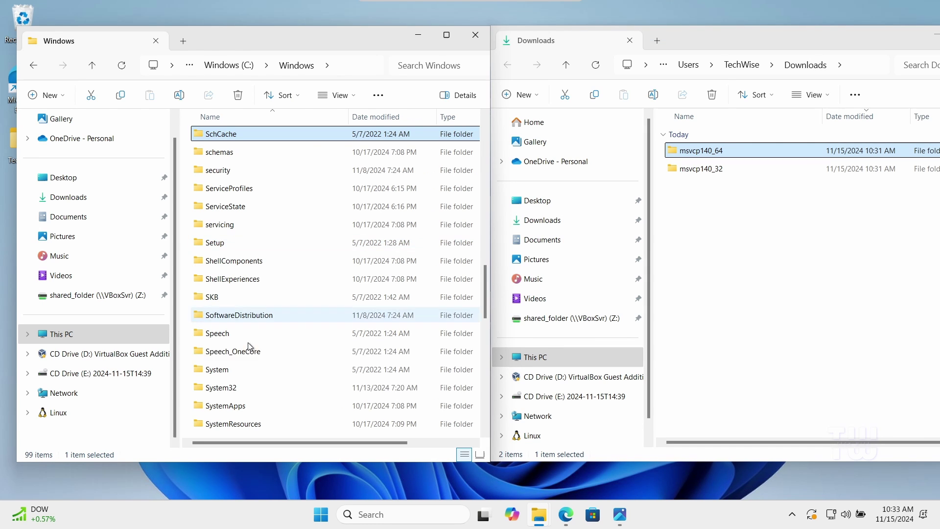
{"action": "double_click", "coordinate": [233, 387]}
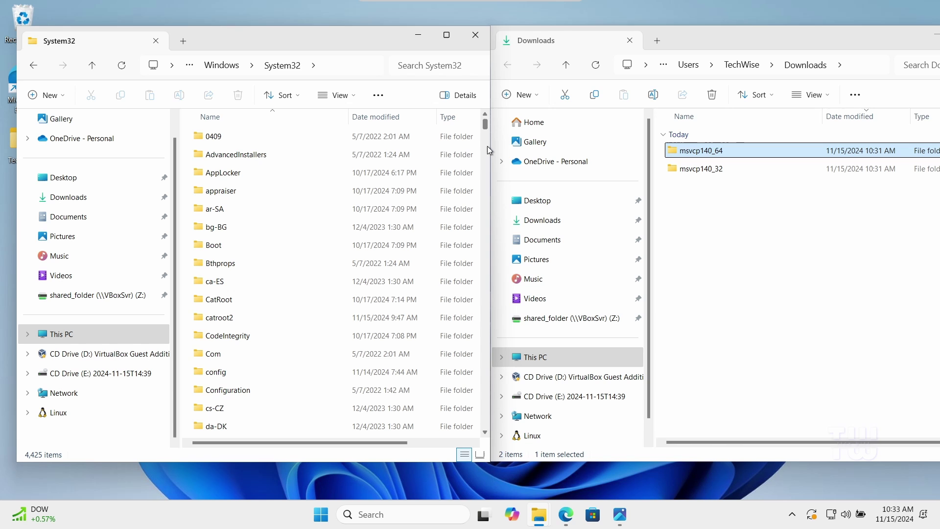
{"action": "left_click_drag", "start_coordinate": [487, 126], "coordinate": [480, 380]}
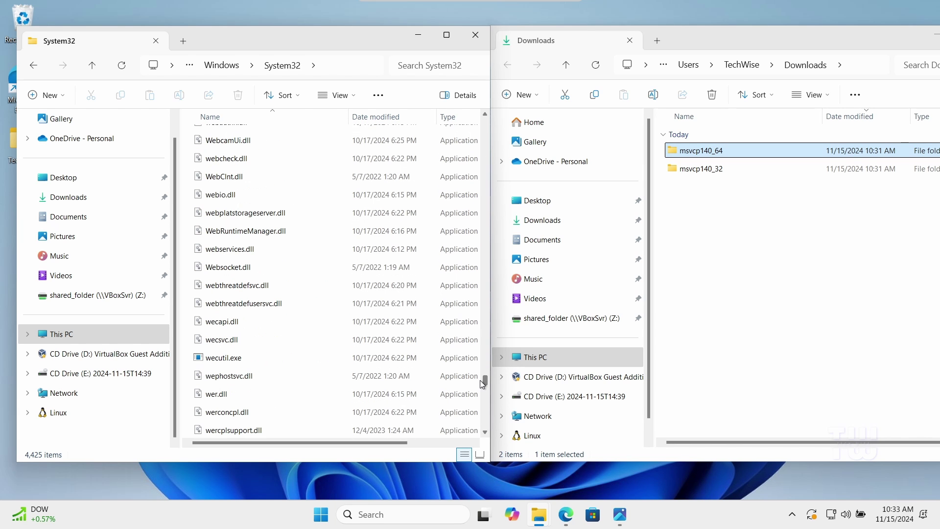
- Move the 64-bit msvcp140.dll from msvcp140_64 into System32, granting administrator permission
{"action": "left_click", "coordinate": [721, 155]}
{"action": "double_click", "coordinate": [720, 152]}
{"action": "left_click", "coordinate": [705, 153]}
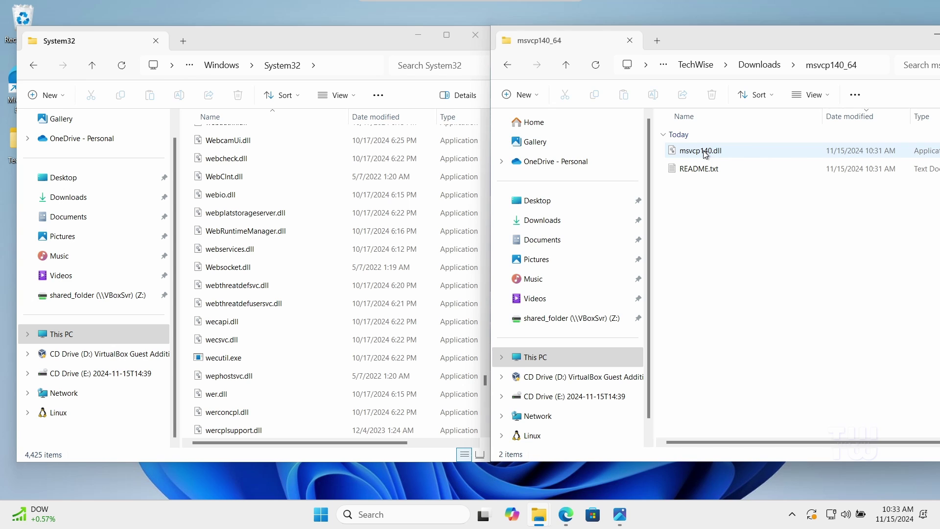
{"action": "left_click_drag", "start_coordinate": [705, 154], "coordinate": [433, 219]}
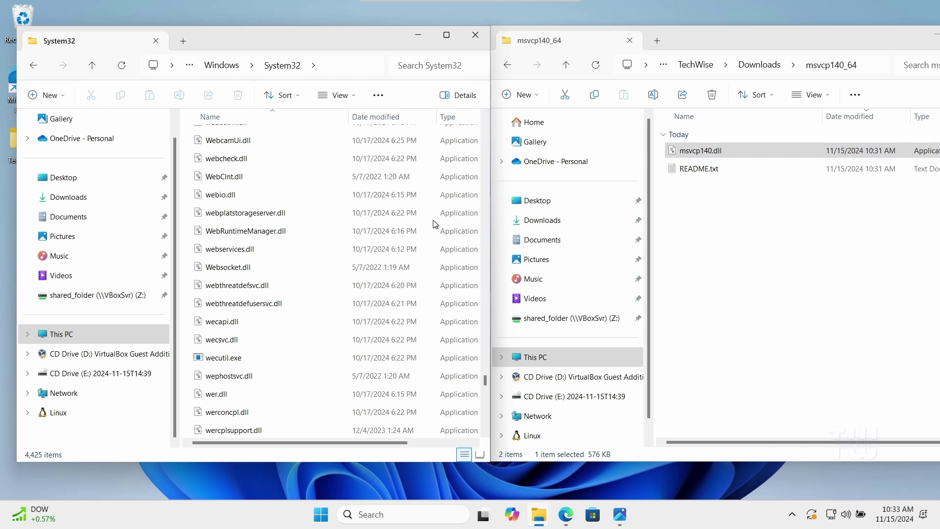
{"action": "left_click", "coordinate": [440, 201]}
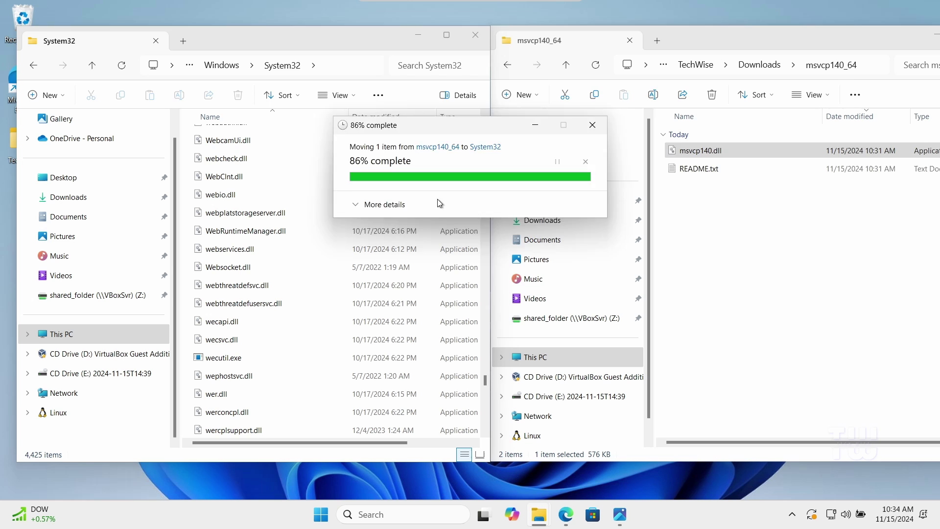
{"action": "left_click", "coordinate": [61, 334]}
{"action": "double_click", "coordinate": [246, 155]}
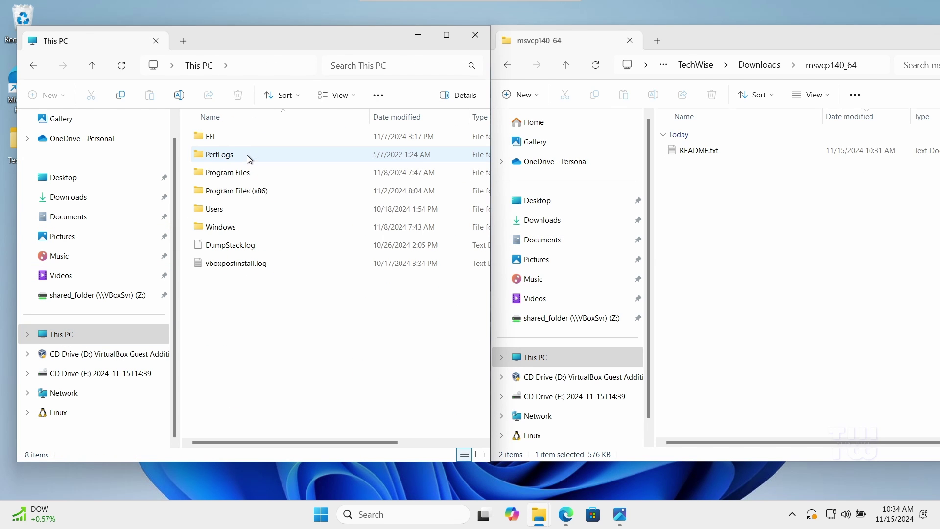
- Open C:\Windows\SysWOW64 in the left Explorer window
{"action": "double_click", "coordinate": [229, 229]}
{"action": "scroll", "coordinate": [230, 225], "scroll_direction": "down", "scroll_amount": 15}
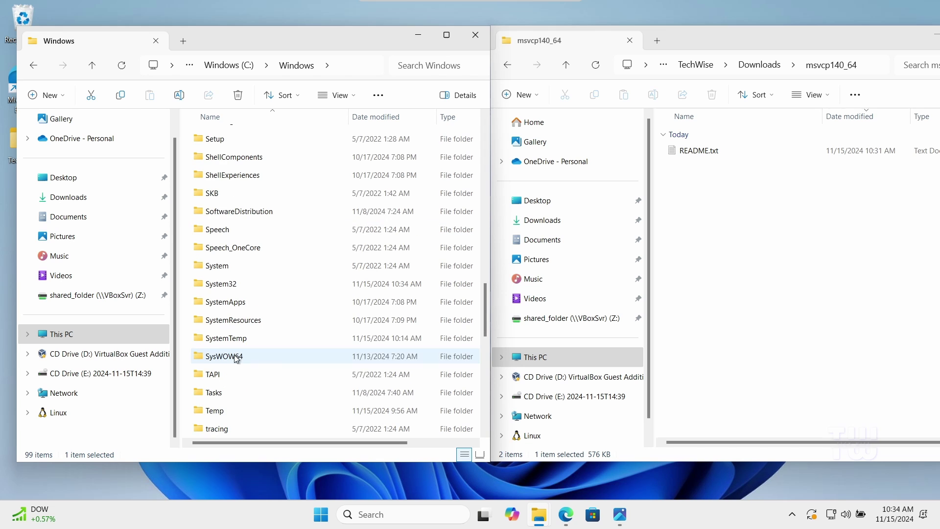
{"action": "left_click", "coordinate": [251, 356]}
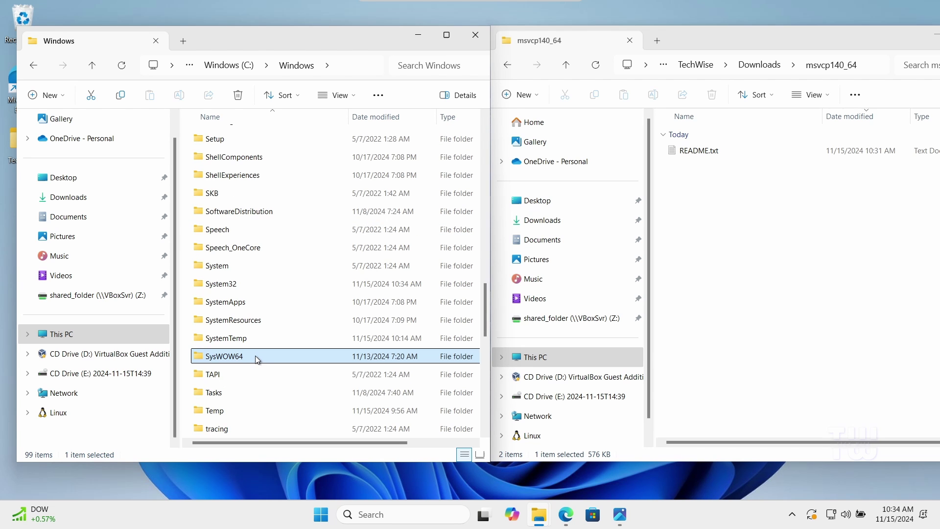
{"action": "double_click", "coordinate": [256, 356]}
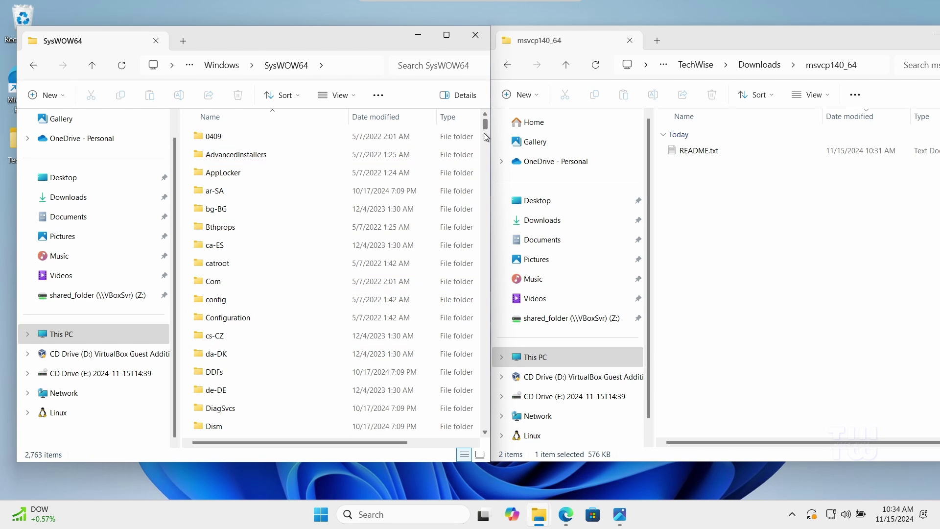
{"action": "left_click_drag", "start_coordinate": [484, 133], "coordinate": [484, 308]}
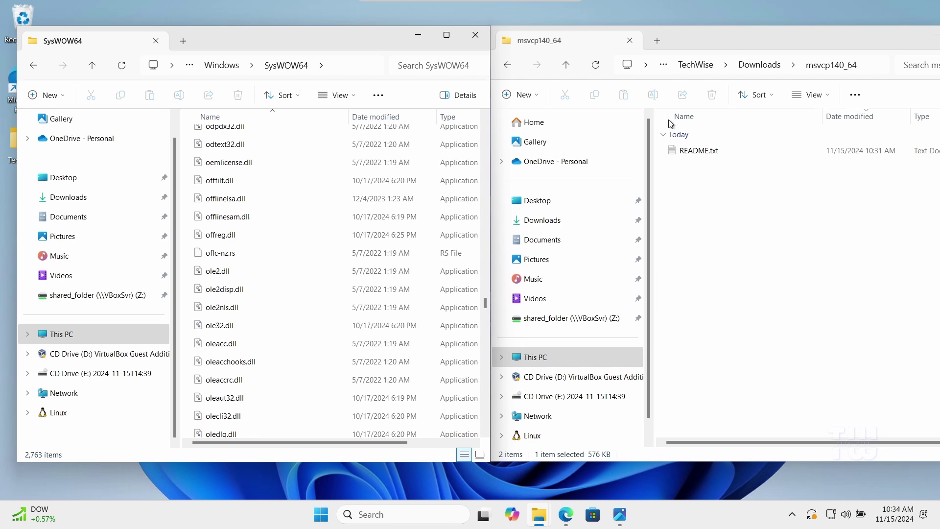
- Move the 32-bit msvcp140.dll from msvcp140_32 into SysWOW64, granting administrator permission
{"action": "left_click", "coordinate": [568, 66]}
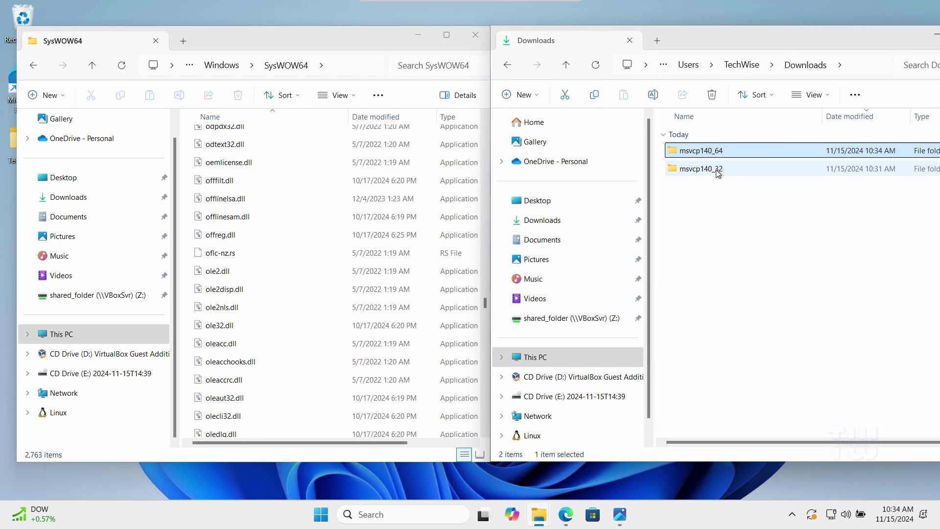
{"action": "left_click", "coordinate": [704, 171]}
{"action": "double_click", "coordinate": [704, 171]}
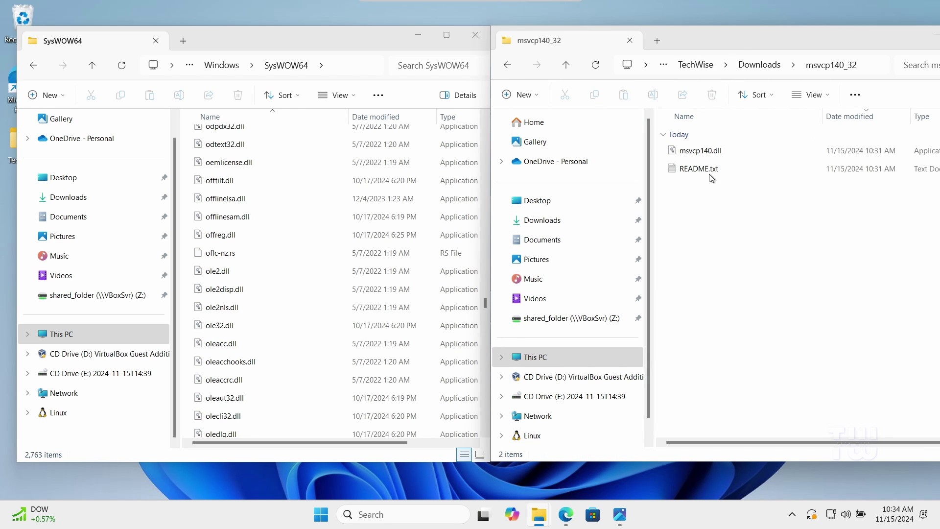
{"action": "left_click", "coordinate": [706, 152]}
{"action": "left_click_drag", "start_coordinate": [706, 152], "coordinate": [390, 201]}
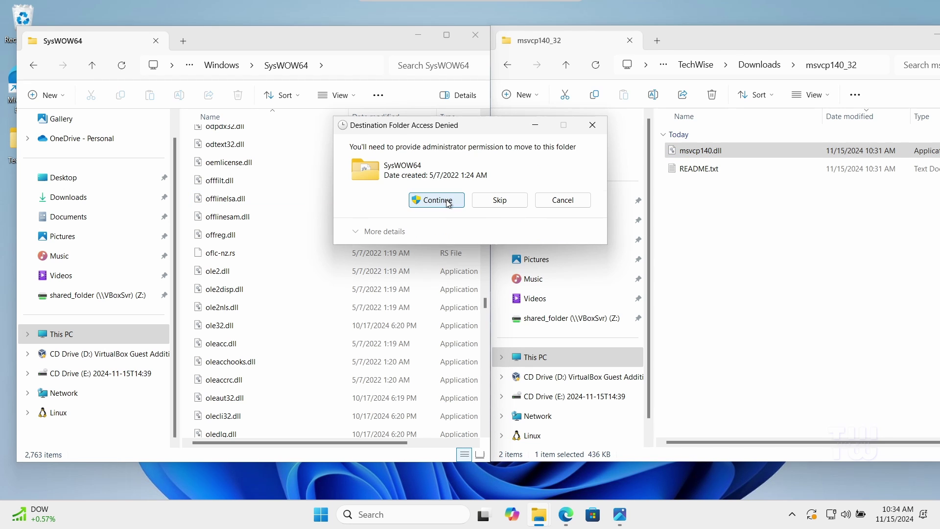
{"action": "left_click", "coordinate": [445, 203]}
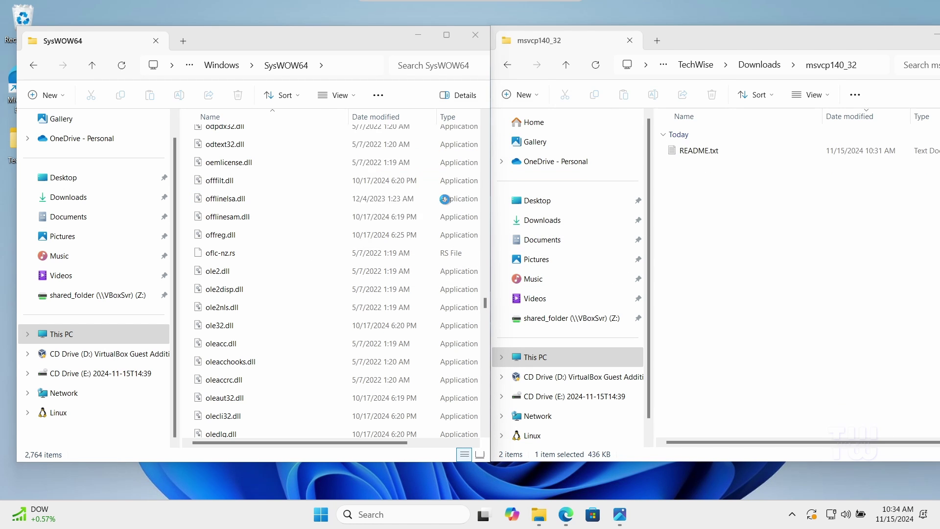
- Close both File Explorer windows
{"action": "left_click", "coordinate": [478, 35]}
{"action": "left_click_drag", "start_coordinate": [705, 41], "coordinate": [612, 42]}
{"action": "left_click", "coordinate": [903, 34]}
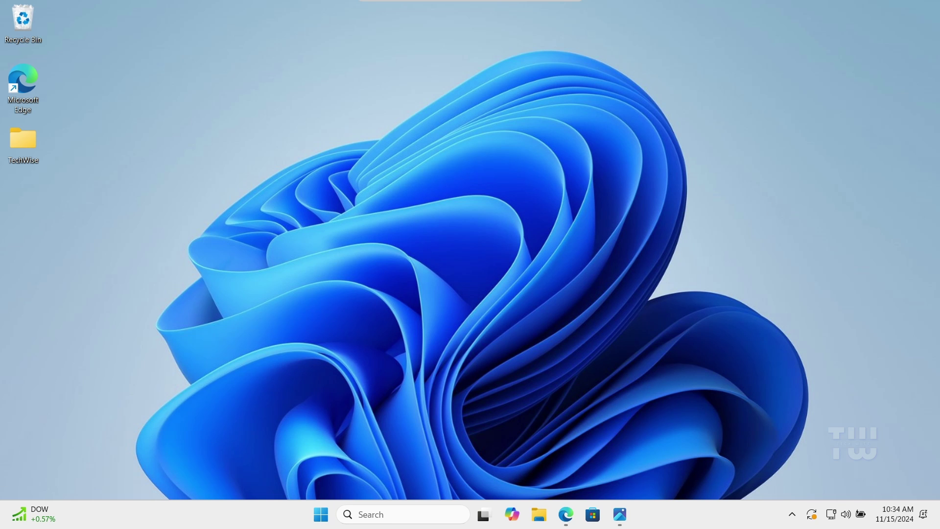
- Search for appwiz.cpl in Windows Search to reach Programs and Features
{"action": "left_click", "coordinate": [374, 518]}
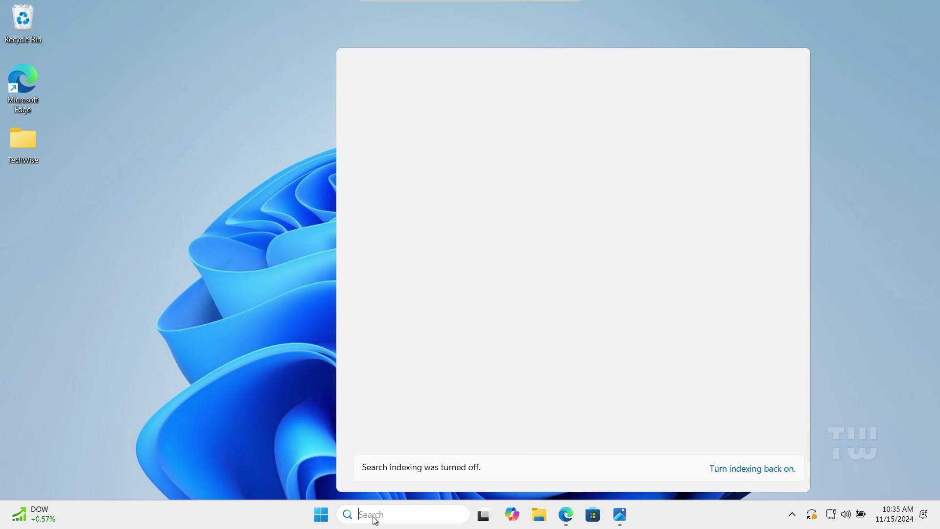
{"action": "type", "text": "appwi"}
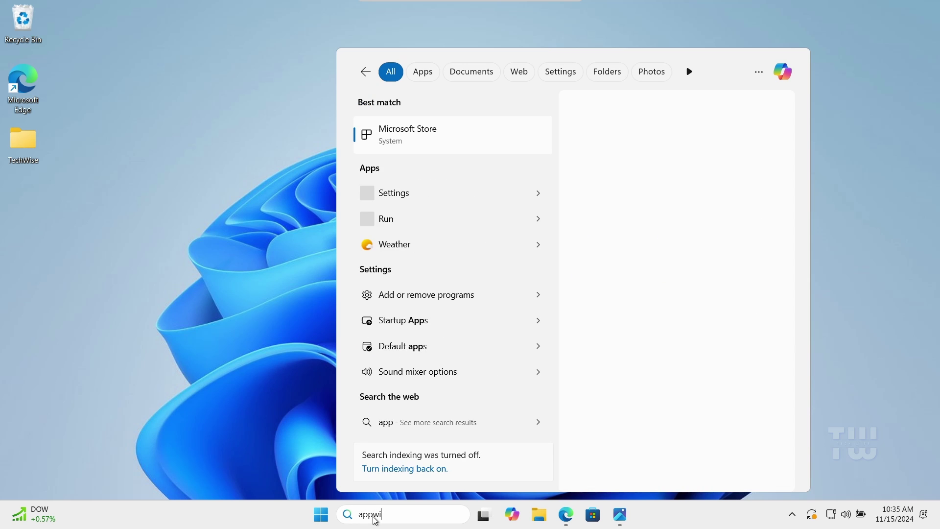
{"action": "type", "text": "z.cp"}
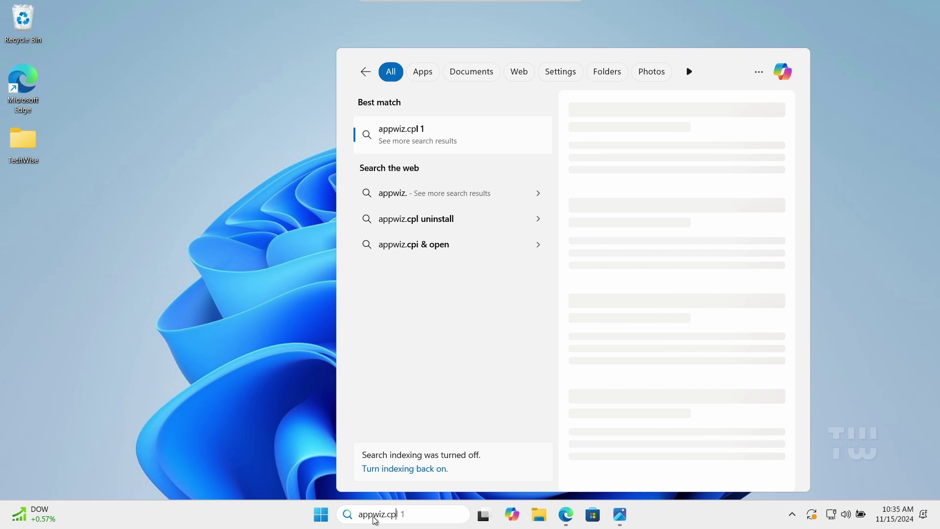
{"action": "type", "text": "l"}
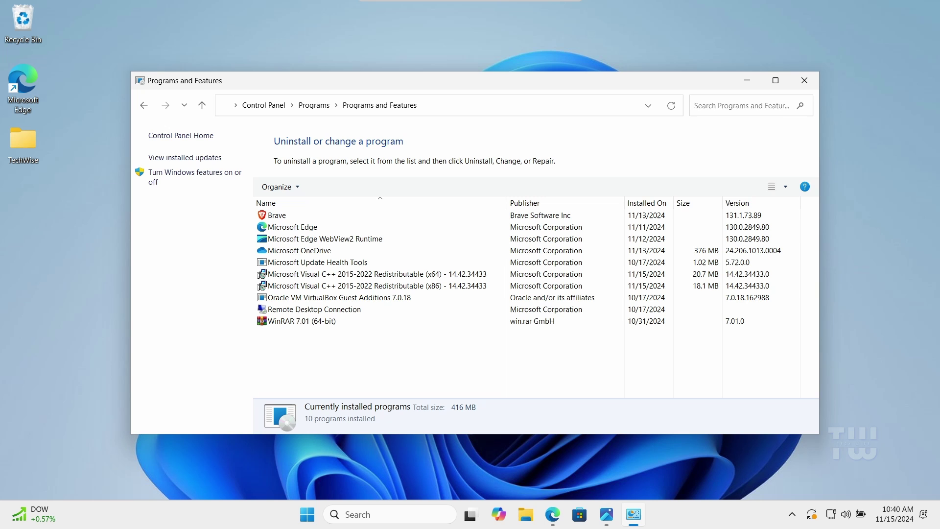
- Repair the Visual C++ 2015-2022 Redistributable (x64) 14.42.34433 and close its setup window
{"action": "left_click", "coordinate": [401, 275]}
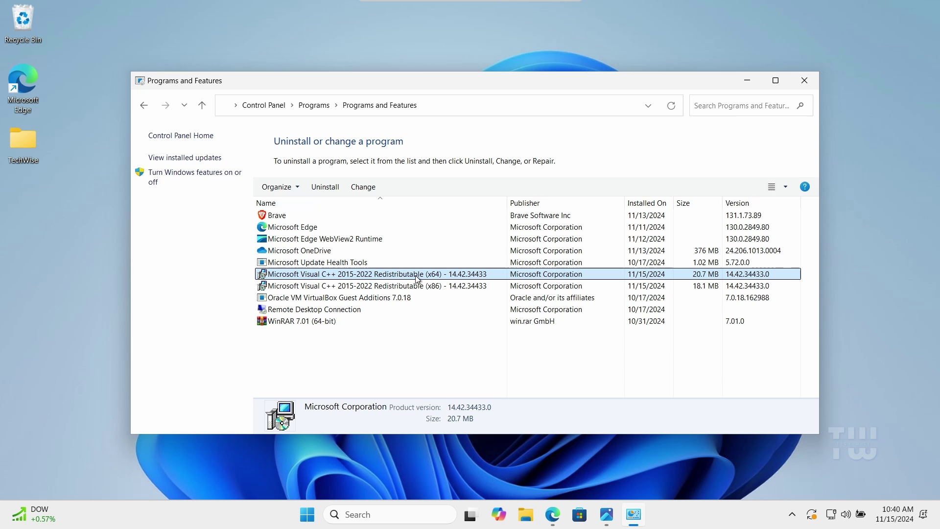
{"action": "right_click", "coordinate": [416, 276]}
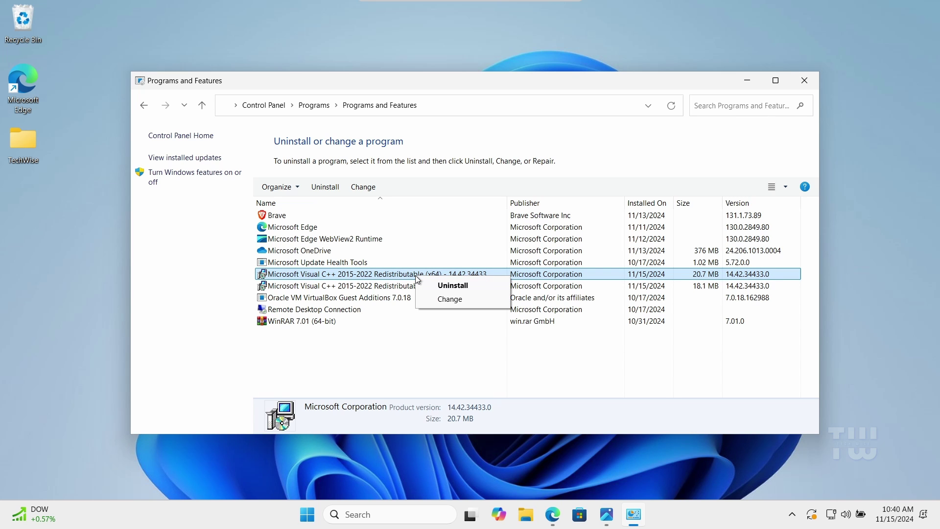
{"action": "left_click", "coordinate": [446, 299]}
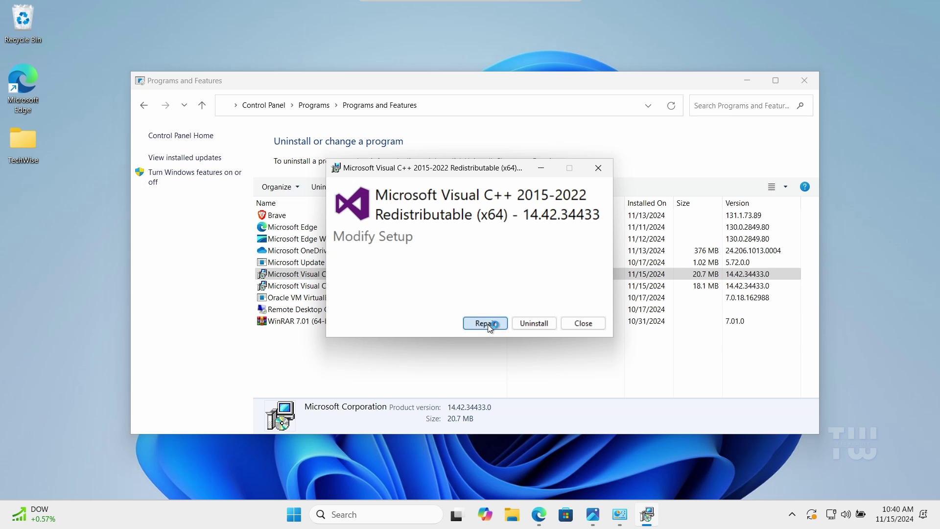
{"action": "left_click", "coordinate": [485, 323]}
{"action": "left_click", "coordinate": [441, 359]}
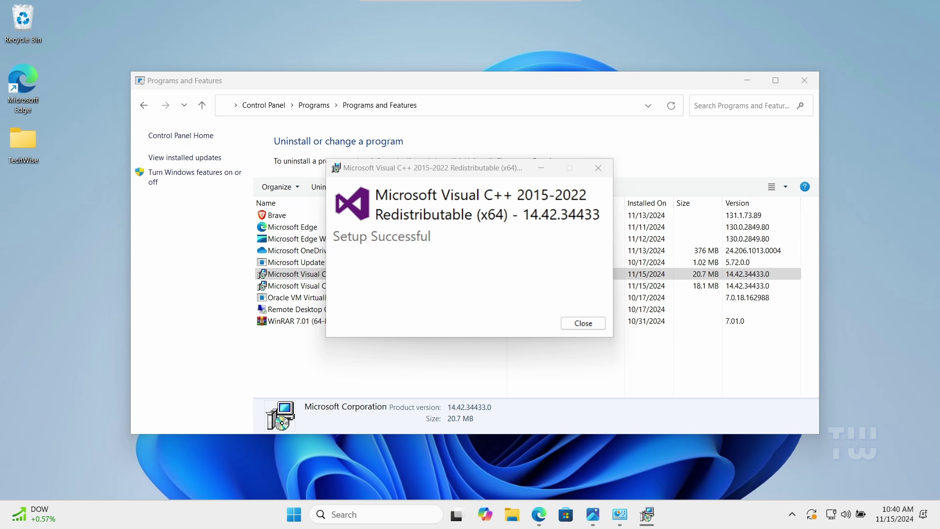
{"action": "left_click", "coordinate": [583, 323]}
{"action": "left_click", "coordinate": [373, 287]}
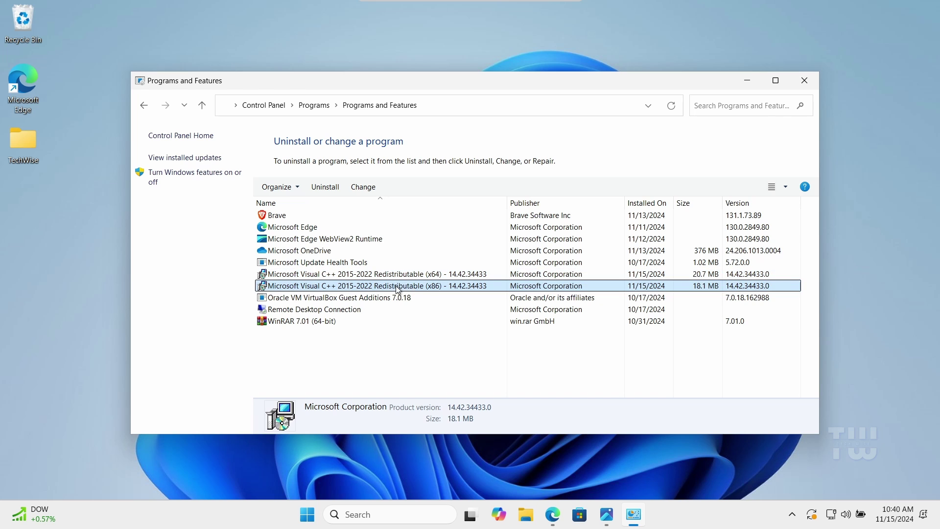
- Repair the Visual C++ 2015-2022 Redistributable (x86) and close its setup window
{"action": "right_click", "coordinate": [424, 293]}
{"action": "left_click", "coordinate": [449, 310]}
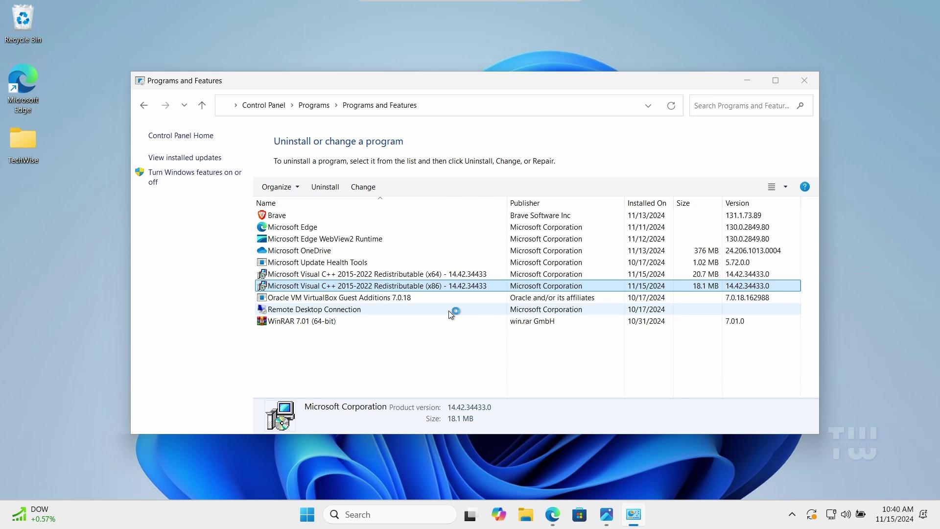
{"action": "left_click", "coordinate": [497, 322]}
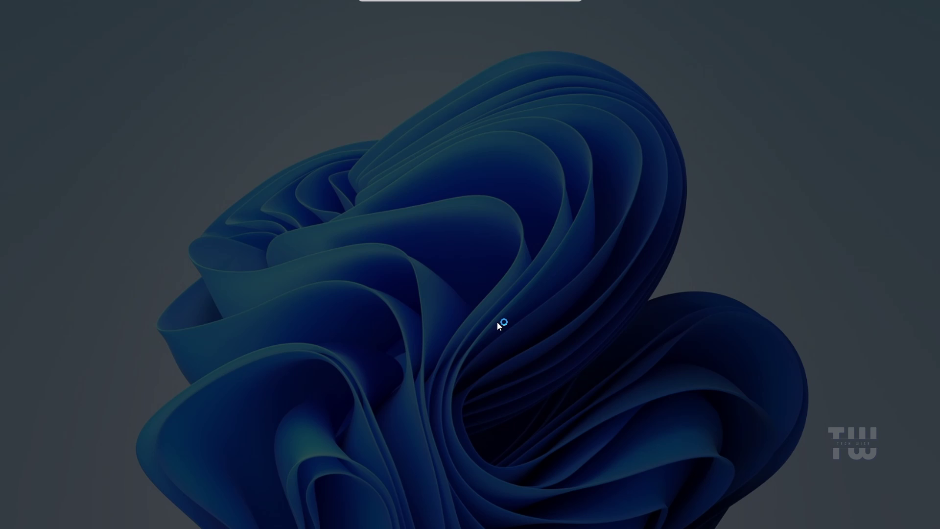
{"action": "left_click", "coordinate": [439, 363]}
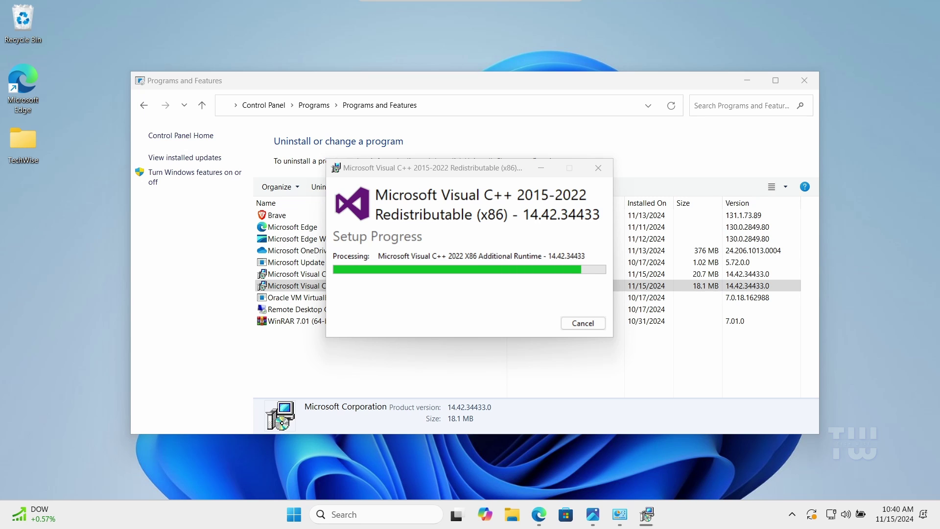
{"action": "left_click", "coordinate": [735, 289]}
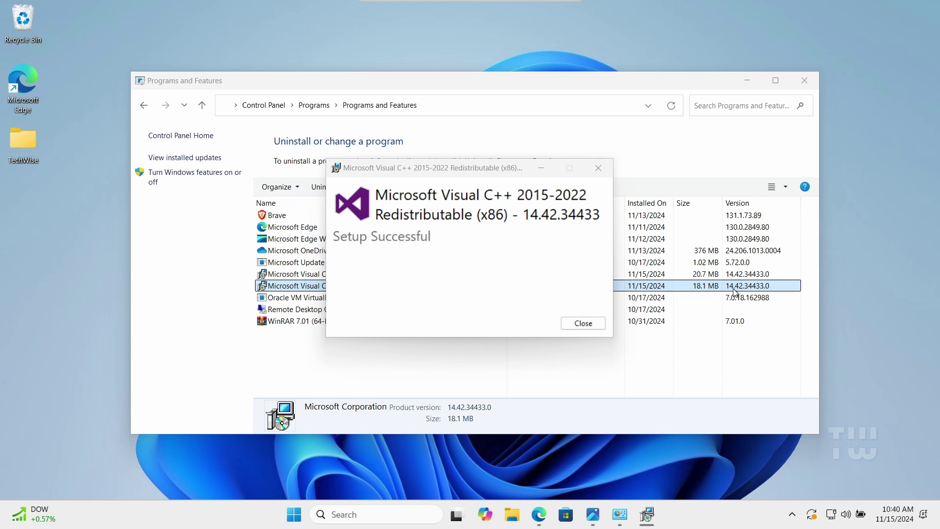
{"action": "left_click", "coordinate": [593, 324]}
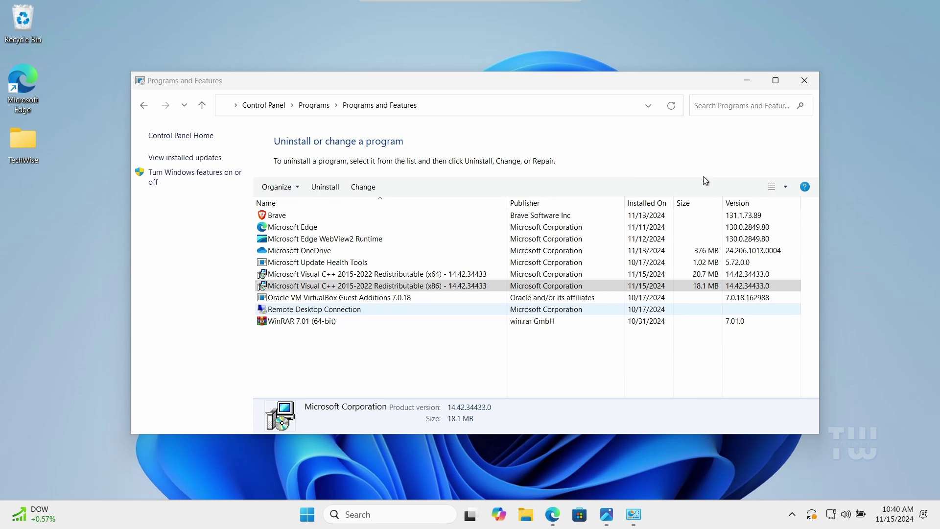
- Close Programs and Features and bring up the Start menu's power options
{"action": "left_click", "coordinate": [804, 80]}
{"action": "key", "text": "super"}
{"action": "left_click", "coordinate": [622, 471]}
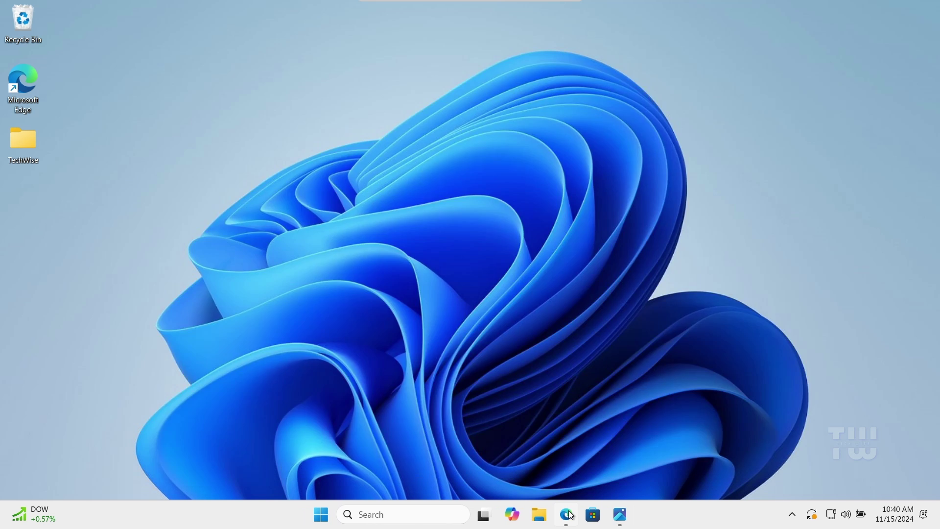
- Download the latest Visual C++ redistributable installer from Microsoft Learn and show it in its folder
{"action": "left_click", "coordinate": [566, 514]}
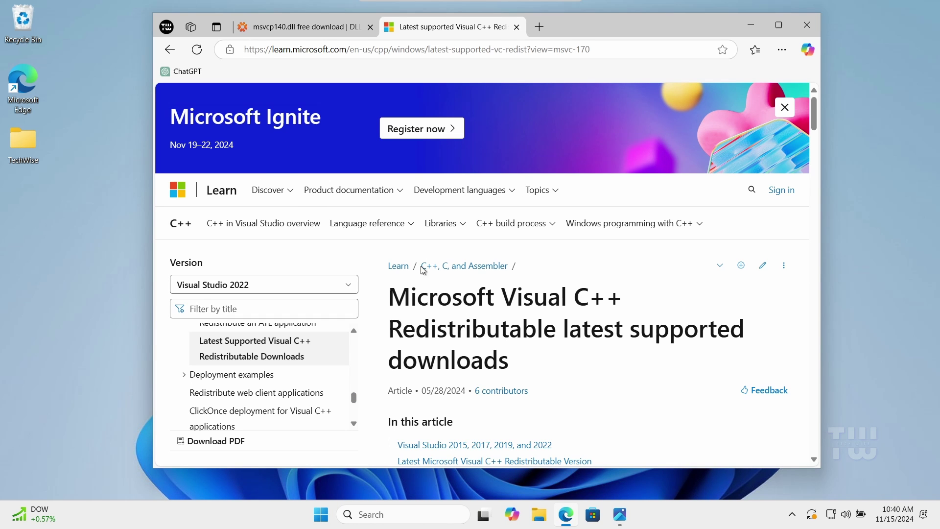
{"action": "scroll", "coordinate": [484, 284], "scroll_direction": "down", "scroll_amount": 10}
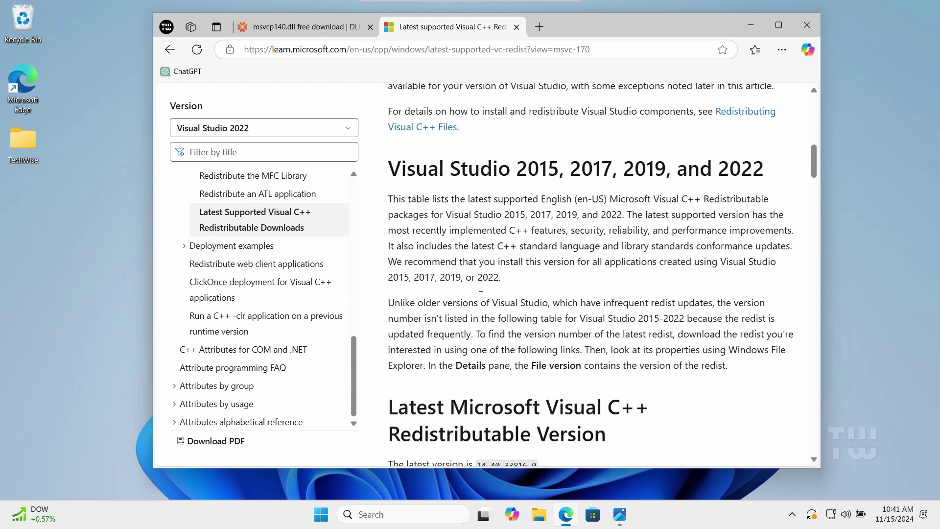
{"action": "scroll", "coordinate": [483, 299], "scroll_direction": "down", "scroll_amount": 3}
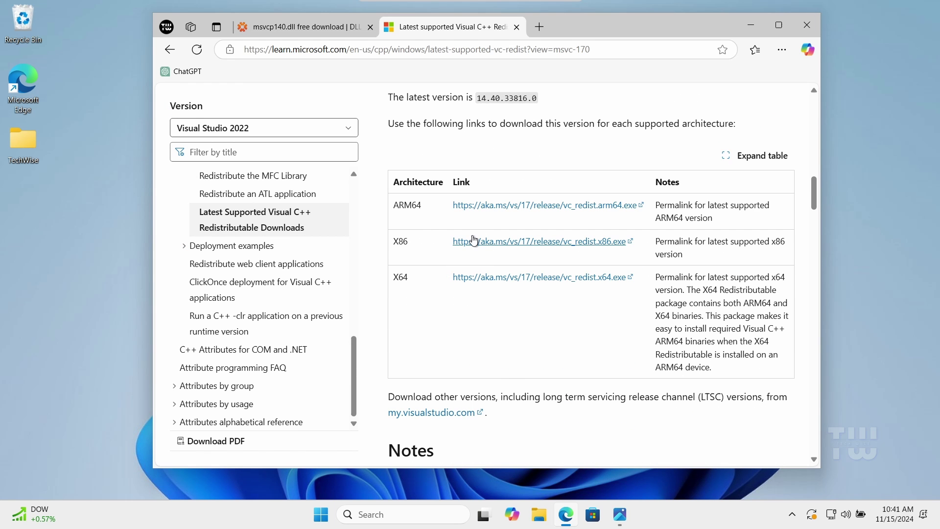
{"action": "left_click", "coordinate": [499, 278]}
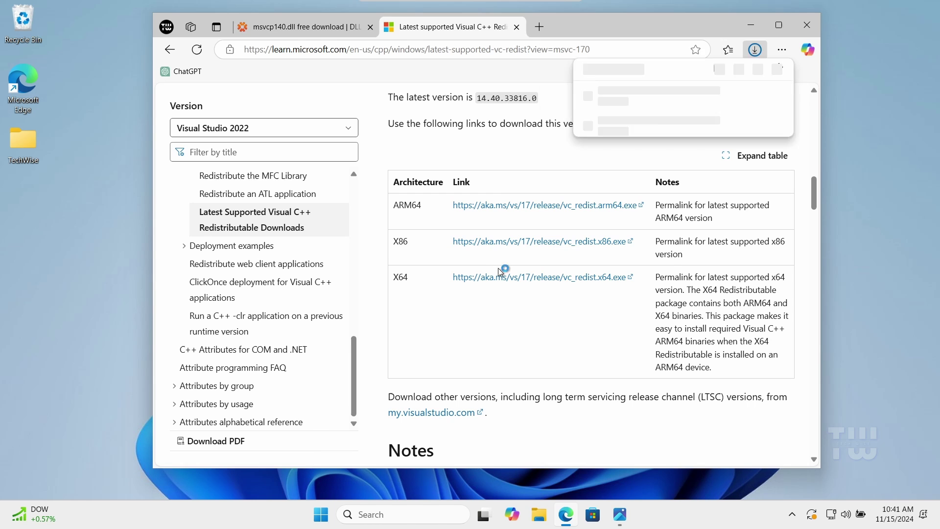
{"action": "left_click", "coordinate": [690, 68]}
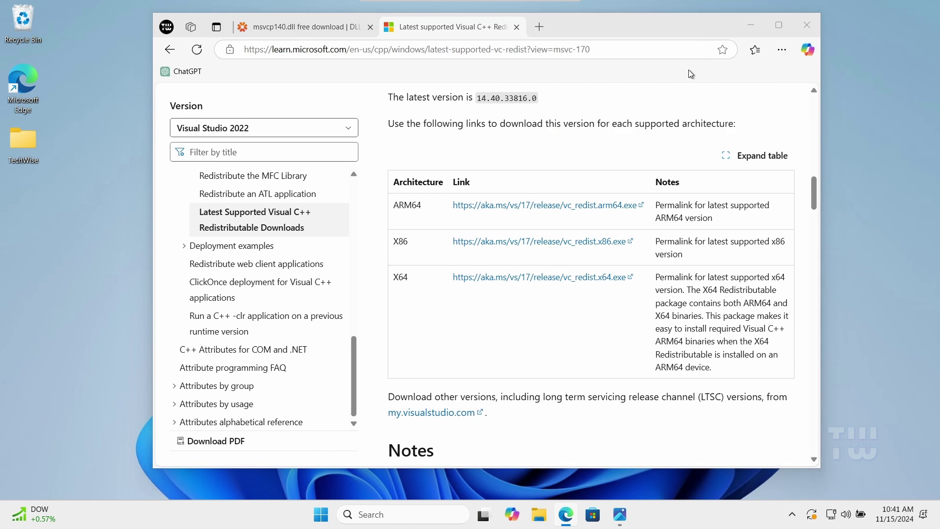
- Close the browser, select VC_redist.x86.exe in Downloads, then close the Downloads window to show the desktop
{"action": "left_click", "coordinate": [807, 23]}
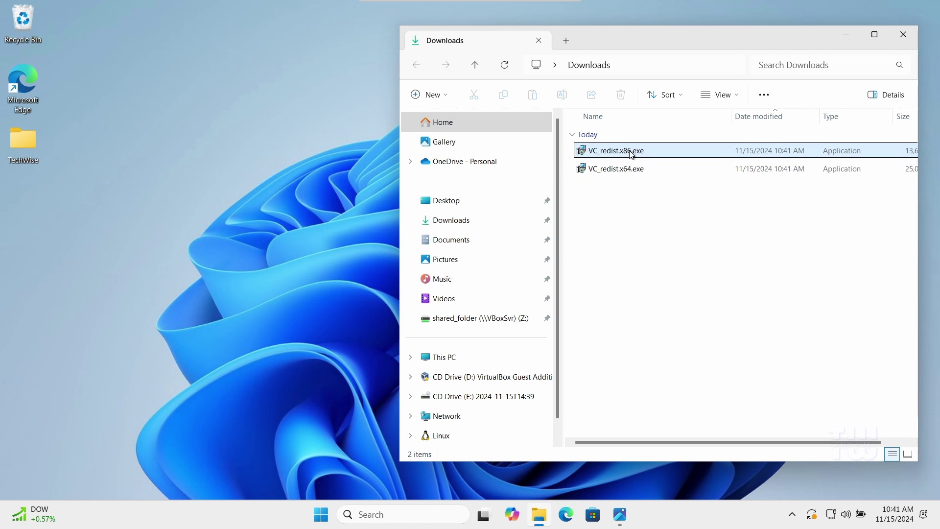
{"action": "left_click_drag", "start_coordinate": [709, 38], "coordinate": [572, 44]}
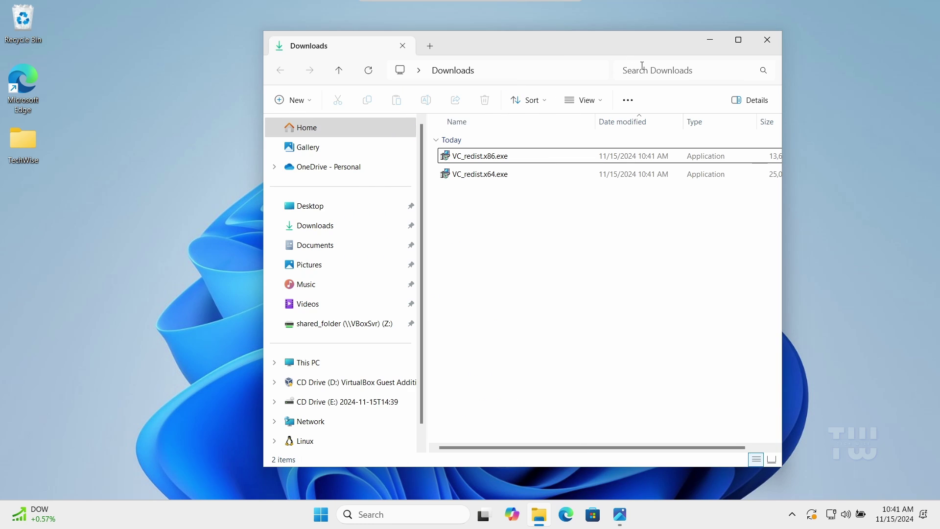
{"action": "left_click", "coordinate": [505, 156]}
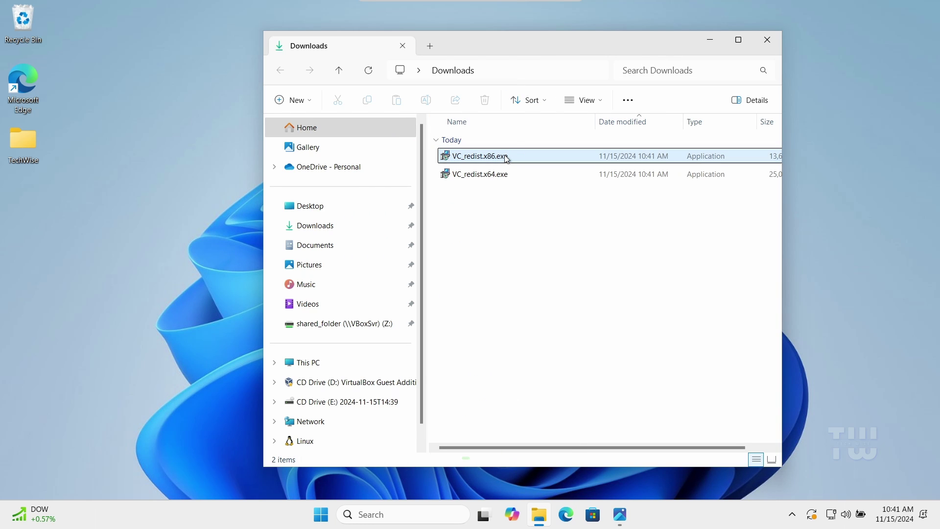
{"action": "left_click", "coordinate": [769, 45]}
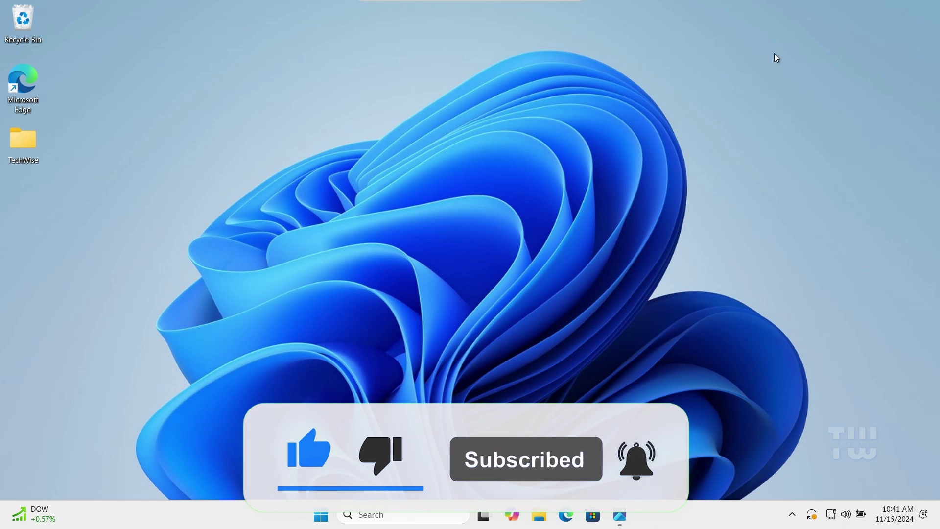